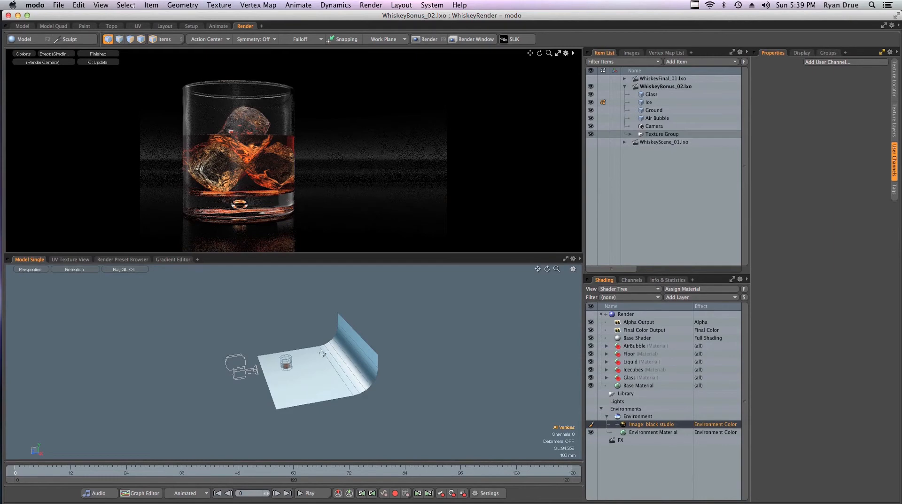
Examine the glass, curved backdrop and camera placement from several angles in the perspective view, dismissing the backup warning.
{"action": "left_click_drag", "start_coordinate": [291, 373], "coordinate": [328, 366], "text": "alt"}
{"action": "key", "text": "1"}
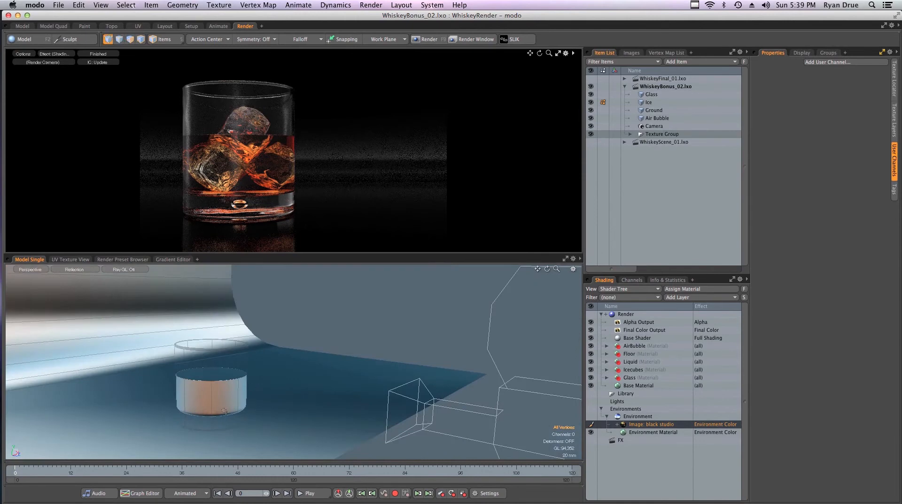
{"action": "left_click_drag", "start_coordinate": [230, 374], "coordinate": [268, 368], "text": "alt+shift"}
{"action": "key", "text": "2"}
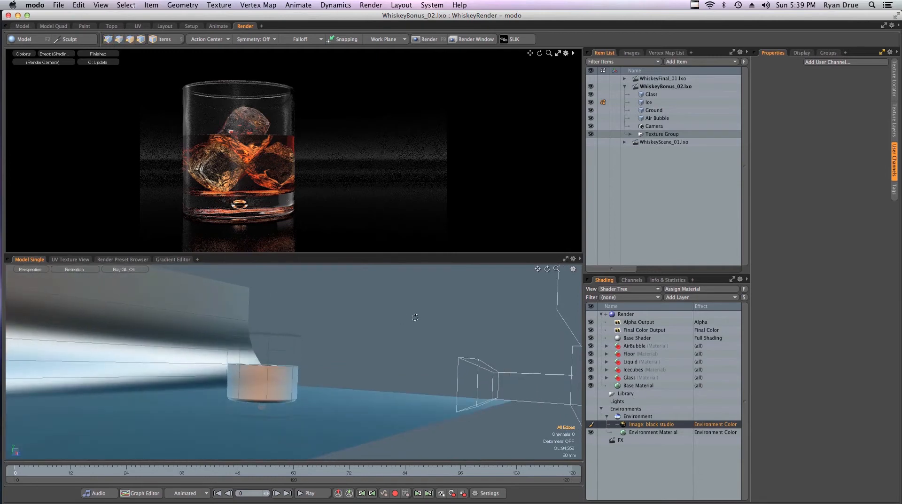
{"action": "left_click_drag", "start_coordinate": [432, 317], "coordinate": [271, 371], "text": "alt"}
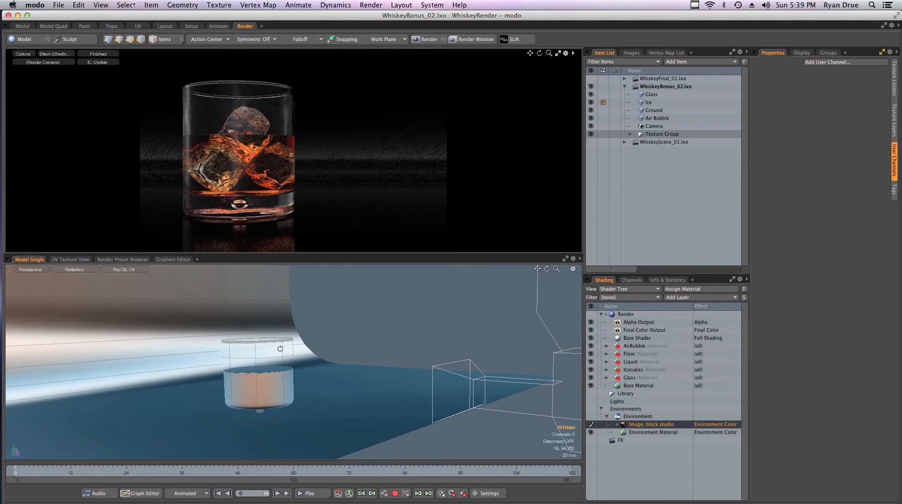
{"action": "left_click_drag", "start_coordinate": [244, 355], "coordinate": [403, 342], "text": "alt"}
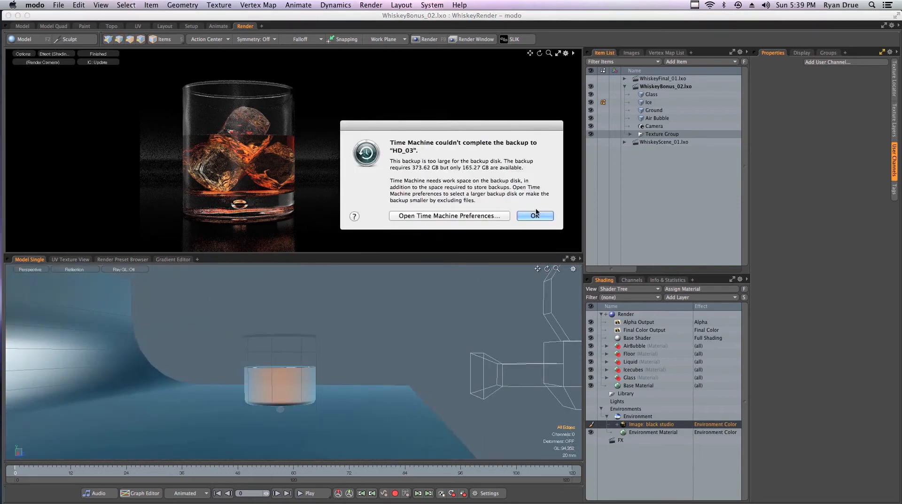
{"action": "left_click", "coordinate": [535, 215]}
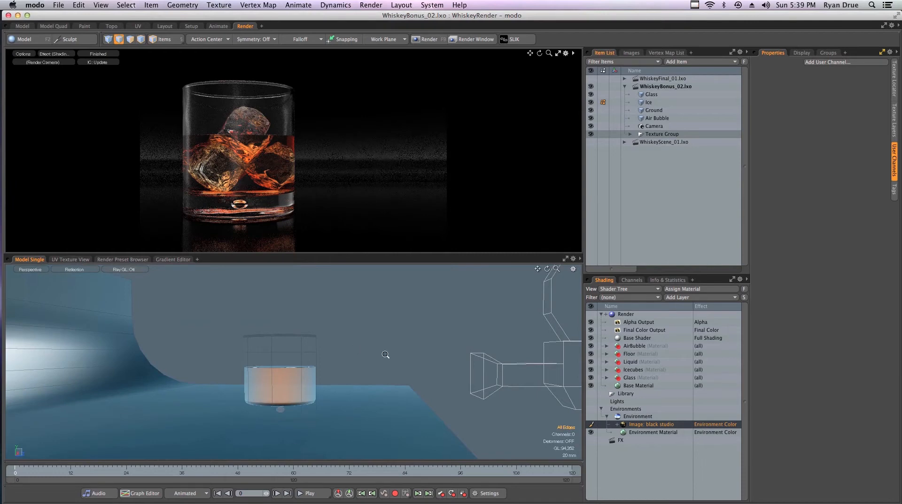
{"action": "left_click_drag", "start_coordinate": [402, 354], "coordinate": [310, 381], "text": "ctrl+alt"}
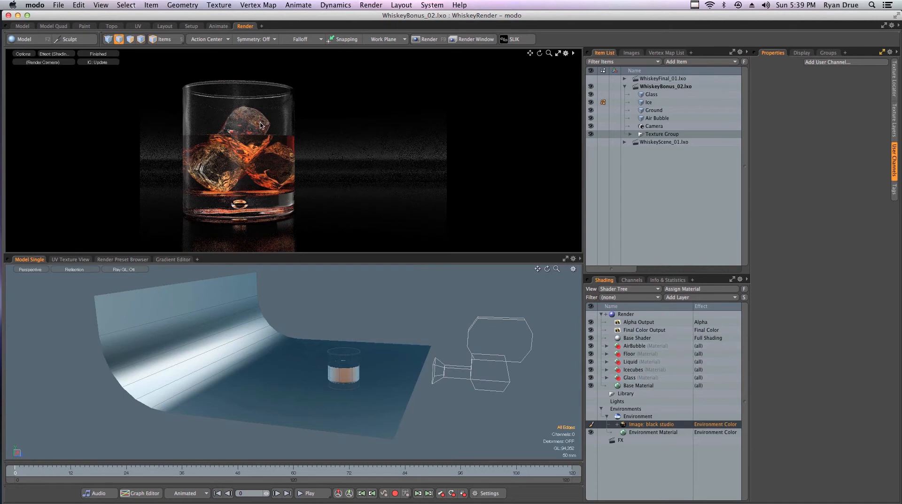
Pick the glass in the render preview, and inspect the reflection and transparency settings of the AirBubble material.
{"action": "left_click", "coordinate": [286, 130]}
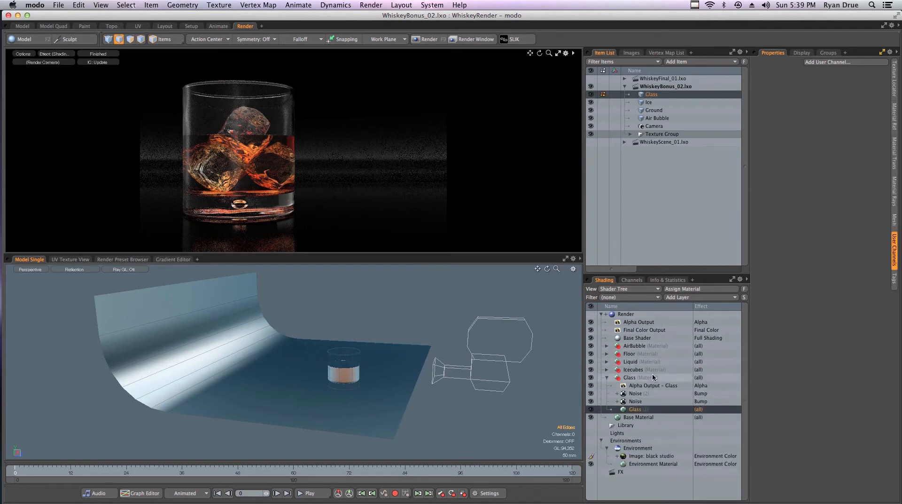
{"action": "mouse_move", "coordinate": [332, 379]}
{"action": "left_mouse_down", "text": "ctrl+alt"}
{"action": "mouse_move", "coordinate": [403, 372]}
{"action": "mouse_move", "coordinate": [368, 399]}
{"action": "mouse_move", "coordinate": [381, 371]}
{"action": "mouse_move", "coordinate": [329, 396]}
{"action": "left_mouse_up", "text": "ctrl+alt"}
{"action": "key", "text": "2"}
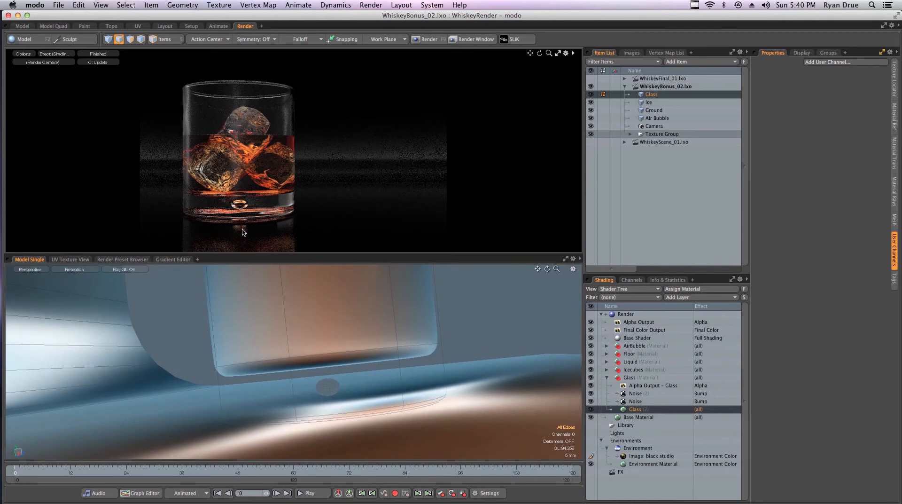
{"action": "left_click", "coordinate": [607, 346]}
{"action": "left_click", "coordinate": [632, 355]}
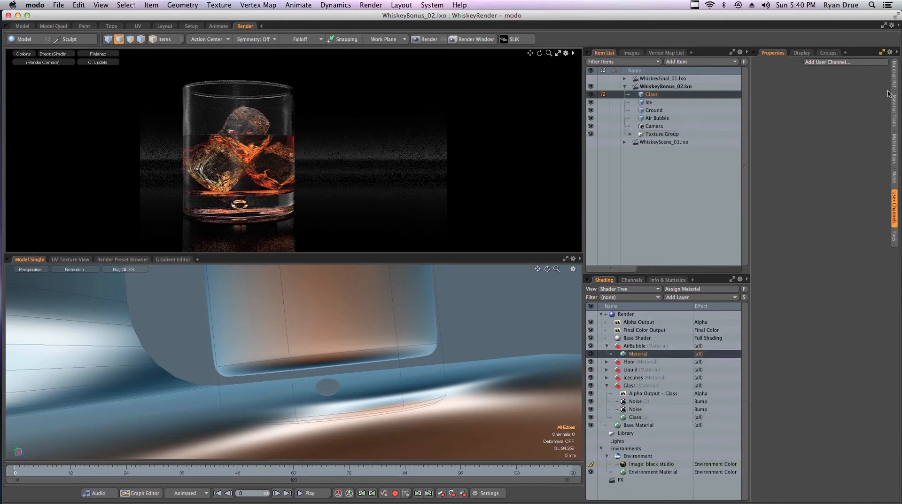
{"action": "left_click", "coordinate": [895, 77]}
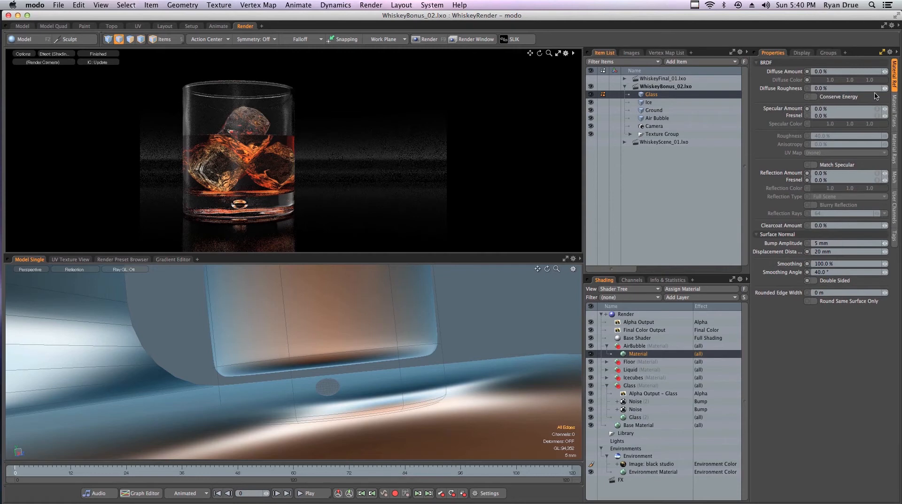
{"action": "left_click", "coordinate": [895, 111]}
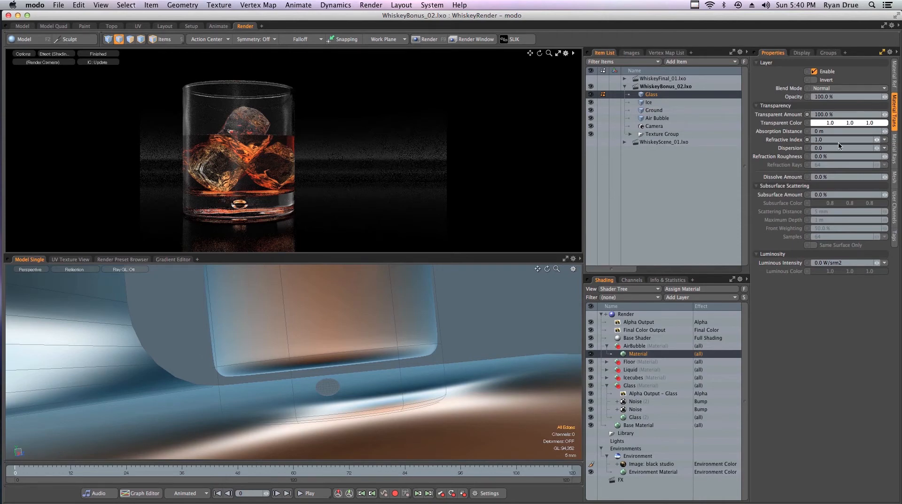
Try a refractive index of 0 on the AirBubble material and undo the change.
{"action": "left_click_drag", "start_coordinate": [834, 139], "coordinate": [803, 113]}
{"action": "type", "text": "0"}
{"action": "key", "text": "Return"}
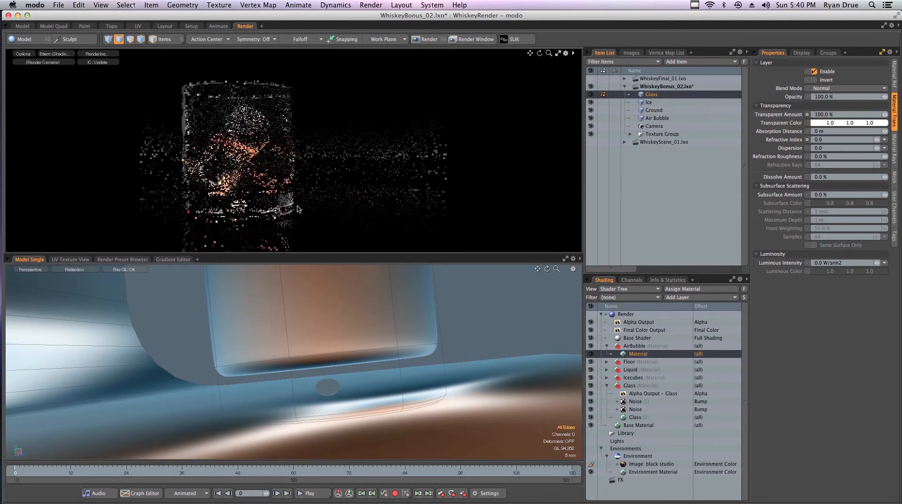
{"action": "key", "text": "super+z"}
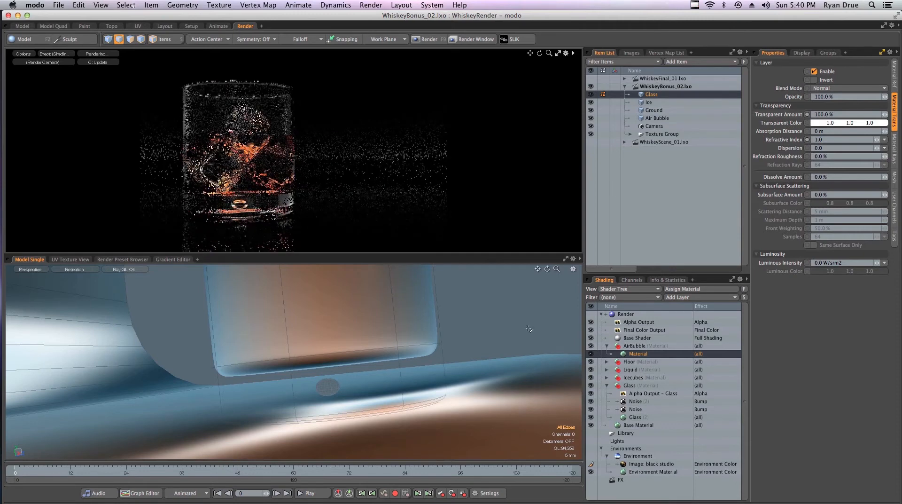
Look through the refractive index presets for the AirBubble material and return to its reflection settings.
{"action": "left_click", "coordinate": [884, 140]}
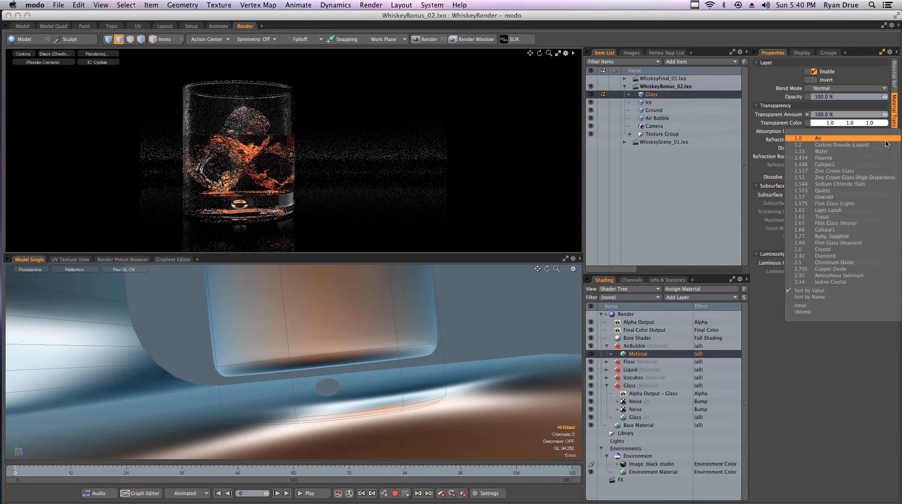
{"action": "left_click", "coordinate": [774, 154]}
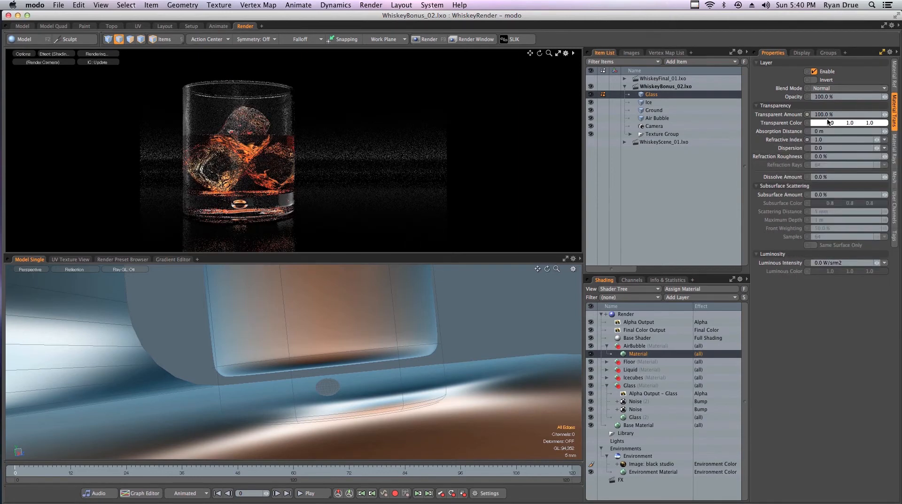
{"action": "left_click", "coordinate": [895, 82]}
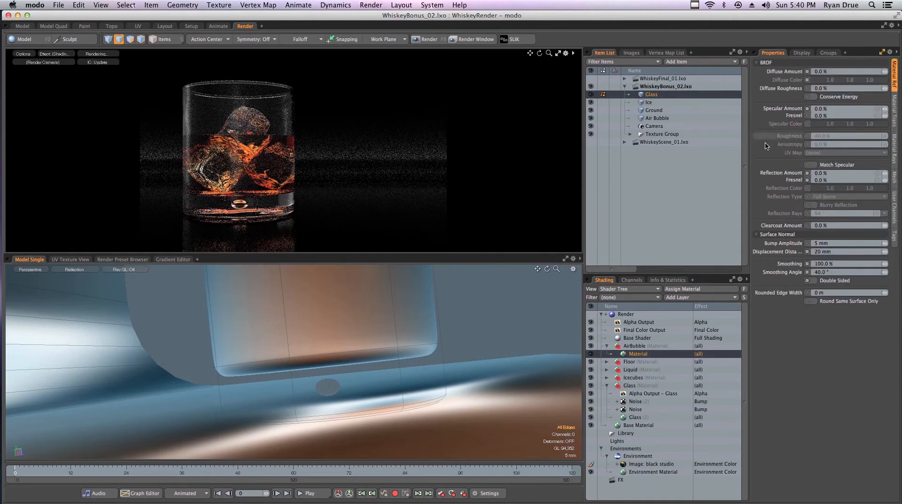
Hide the Air Bubble mesh to compare the render without it, and show it again.
{"action": "left_click_drag", "start_coordinate": [235, 350], "coordinate": [282, 364], "text": "alt"}
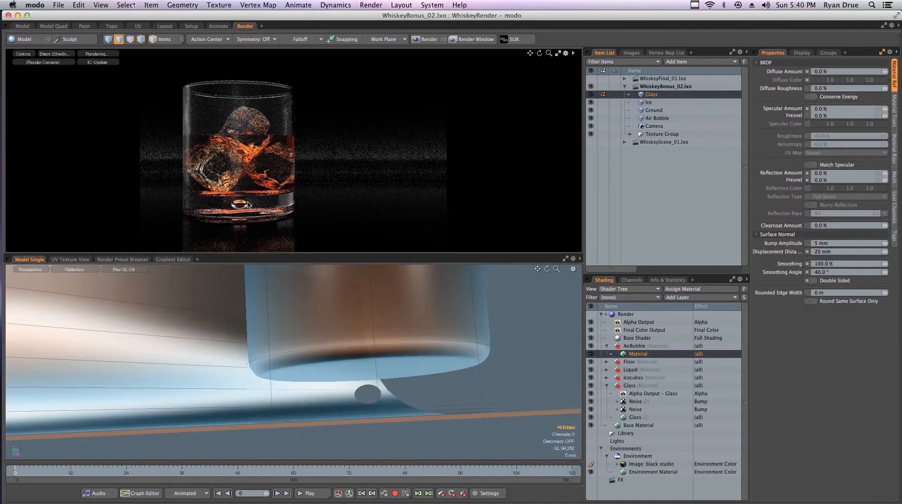
{"action": "left_click", "coordinate": [591, 118]}
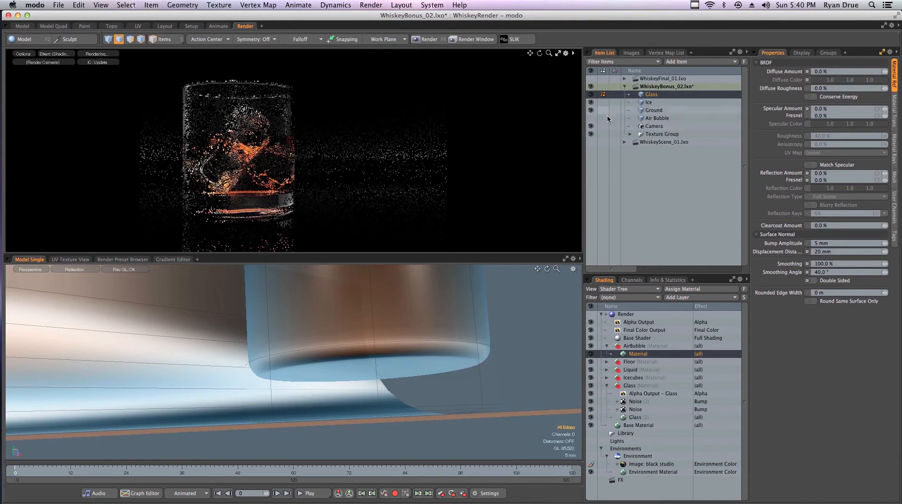
{"action": "left_click", "coordinate": [591, 118]}
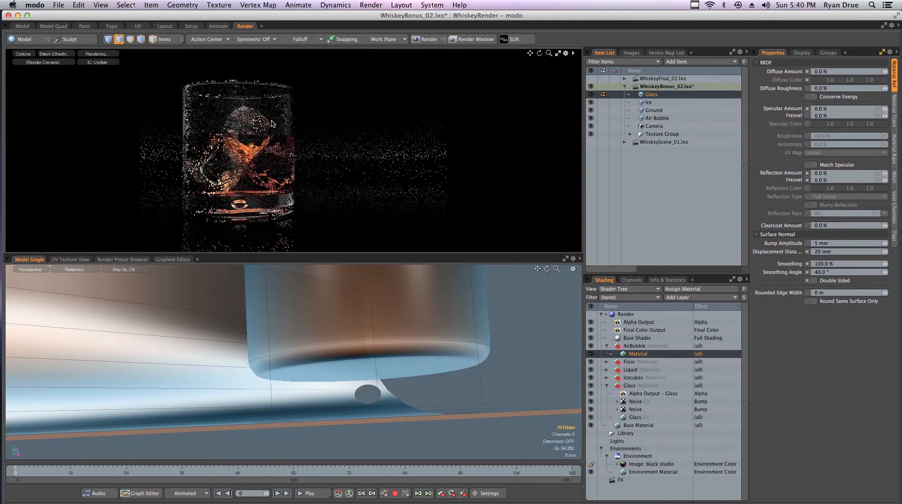
Select the Floor material by picking the ground in the render preview.
{"action": "left_click_drag", "start_coordinate": [338, 333], "coordinate": [428, 400], "text": "alt"}
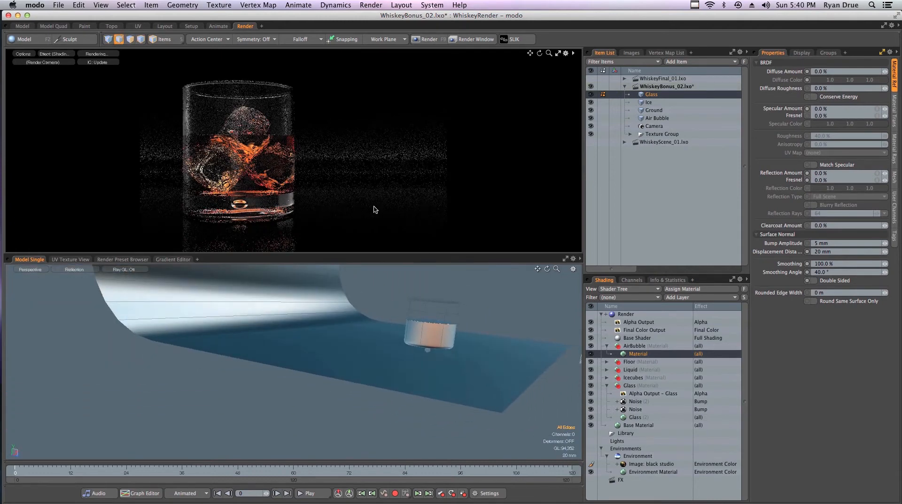
{"action": "left_click", "coordinate": [339, 226]}
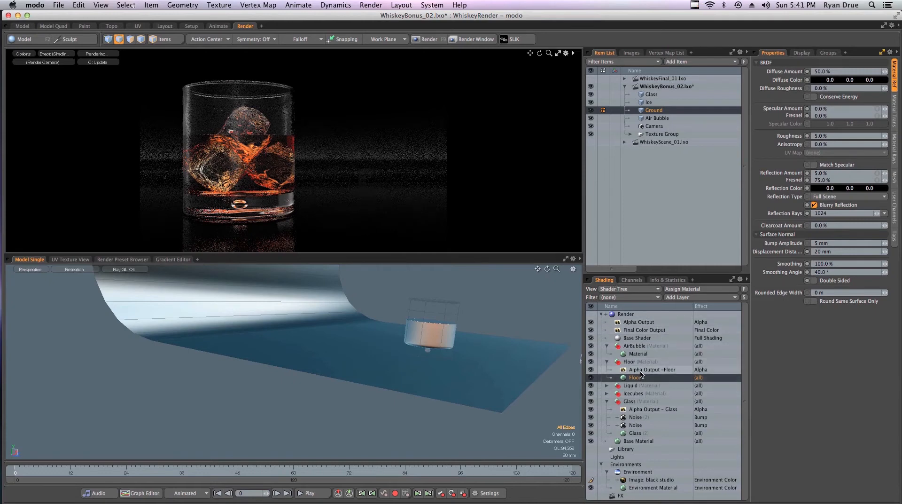
Switch to Preview, look through the whiskey reference photos up to WhiskeyRef_09.jpg, and return to modo.
{"action": "key", "text": "super+Tab"}
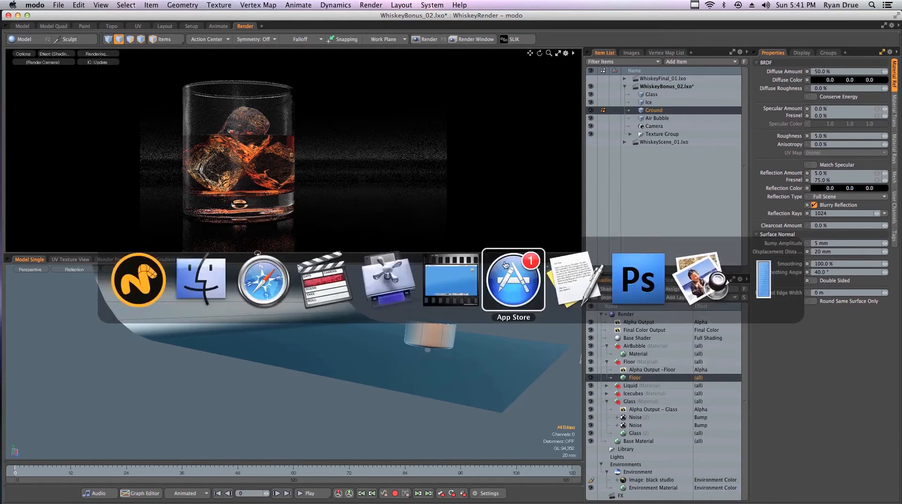
{"action": "left_click", "coordinate": [717, 288]}
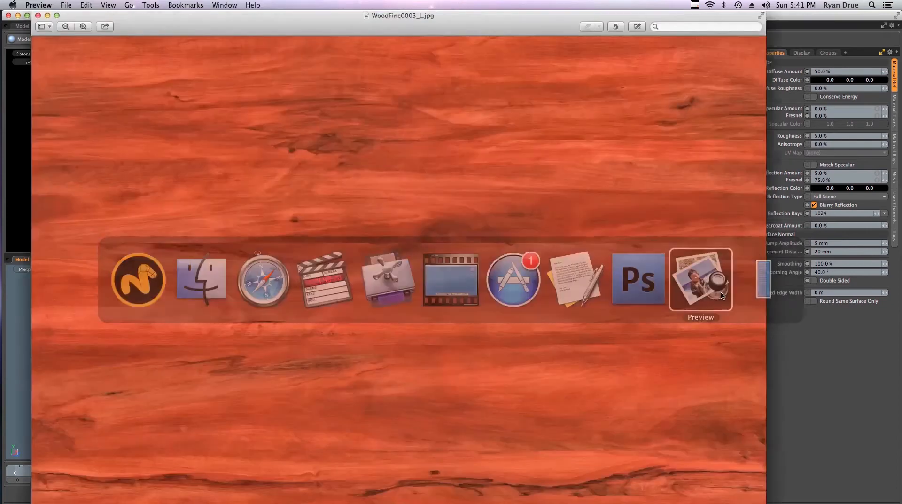
{"action": "key", "text": "super+grave"}
{"action": "key", "text": "super+grave"}
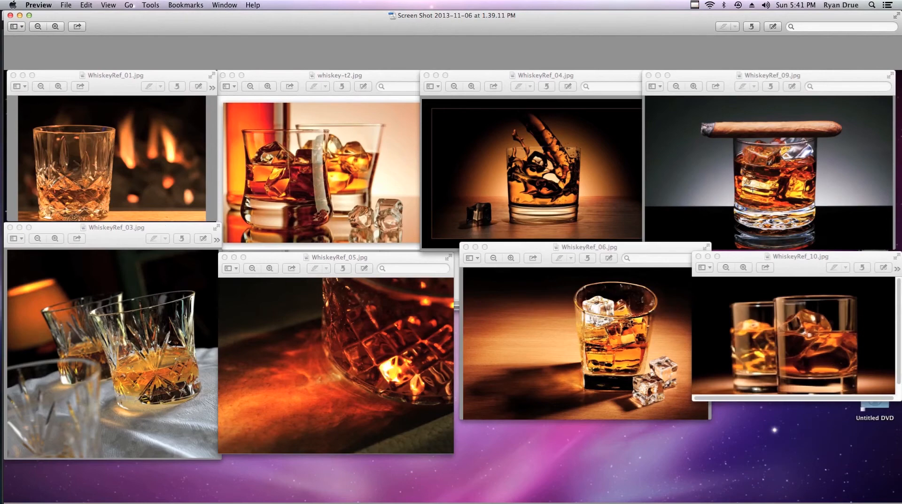
{"action": "key", "text": "super+grave"}
{"action": "key", "text": "super+grave"}
{"action": "key", "text": "super+grave"}
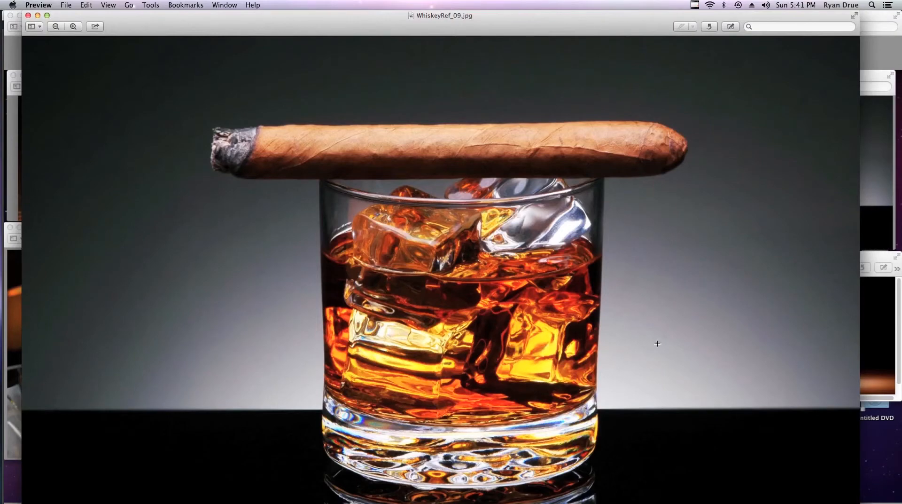
{"action": "key", "text": "super+Tab"}
{"action": "key", "text": "super+Tab"}
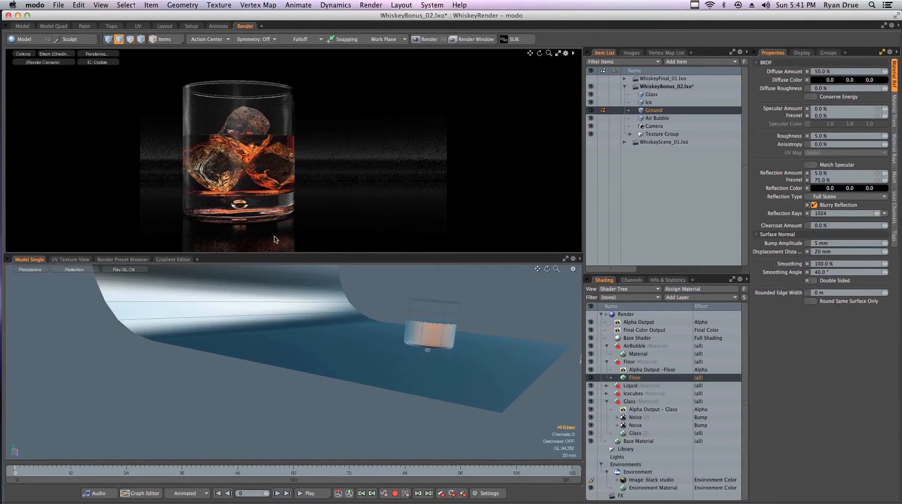
Turn off Blurry Reflection on the Floor material to compare the render, and turn it back on.
{"action": "left_click", "coordinate": [823, 208]}
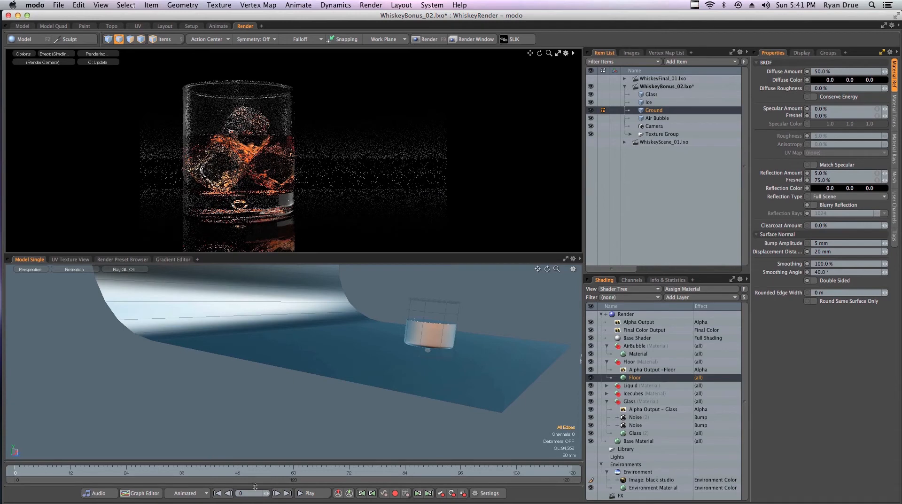
{"action": "left_click", "coordinate": [810, 205]}
{"action": "left_click", "coordinate": [813, 137]}
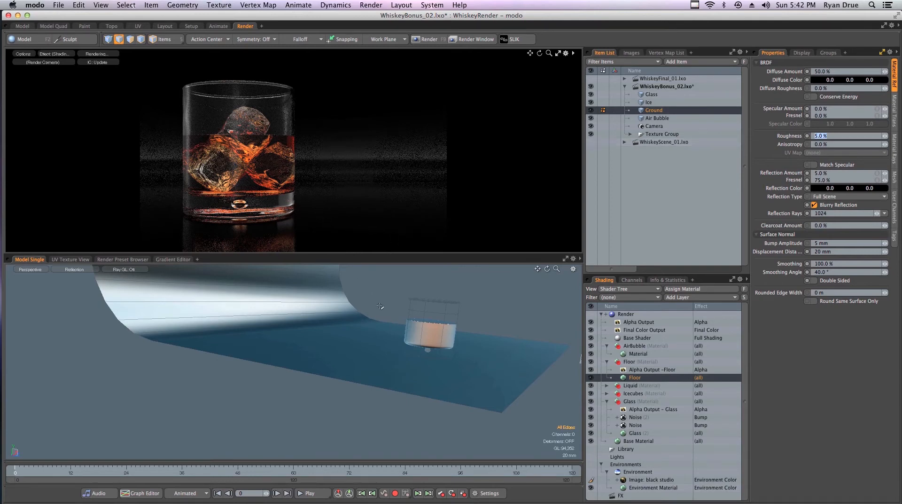
View the environment's black studio image in the Image Viewer and close the viewer.
{"action": "left_click_drag", "start_coordinate": [284, 338], "coordinate": [375, 344], "text": "alt"}
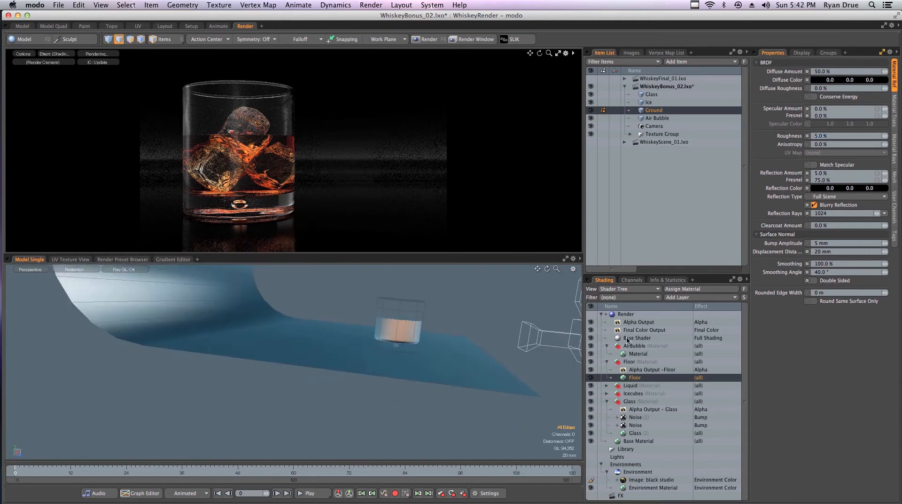
{"action": "double_click", "coordinate": [656, 480]}
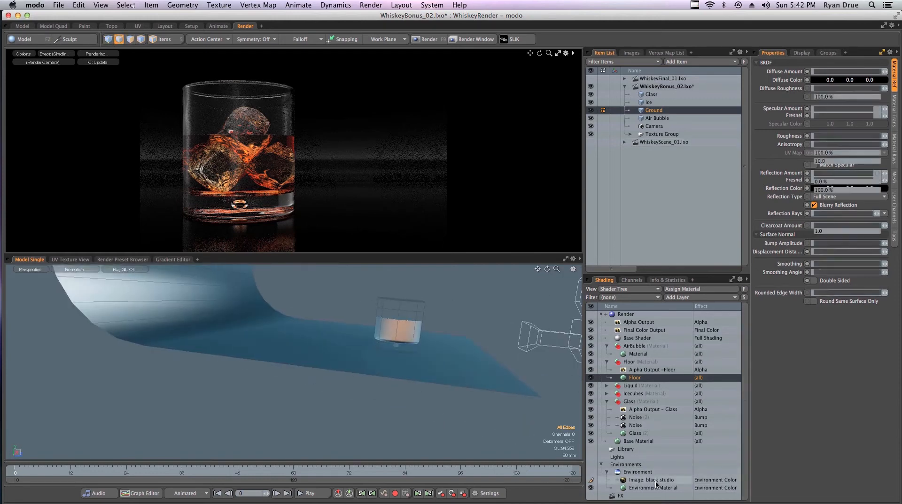
{"action": "left_click_drag", "start_coordinate": [631, 109], "coordinate": [345, 210]}
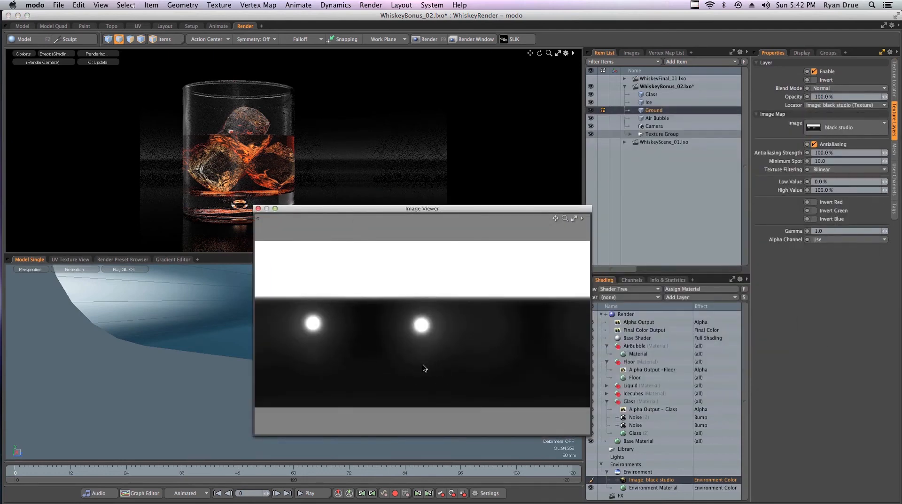
{"action": "left_click", "coordinate": [258, 208]}
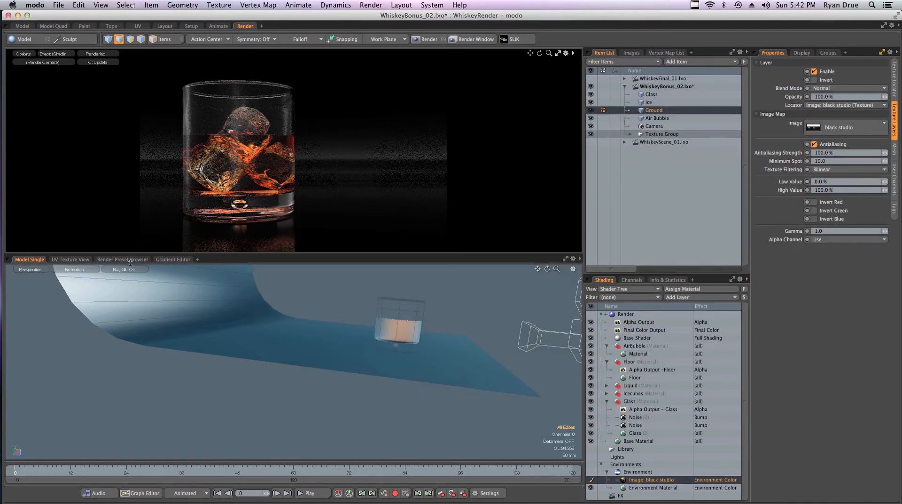
Look over the Studio environment presets and show the texture locator settings of the black studio image.
{"action": "left_click", "coordinate": [126, 259]}
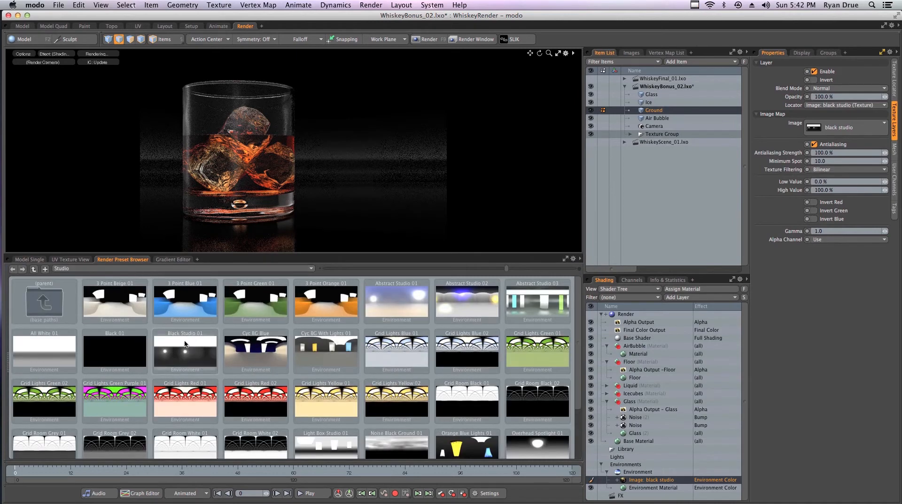
{"action": "left_click", "coordinate": [107, 269]}
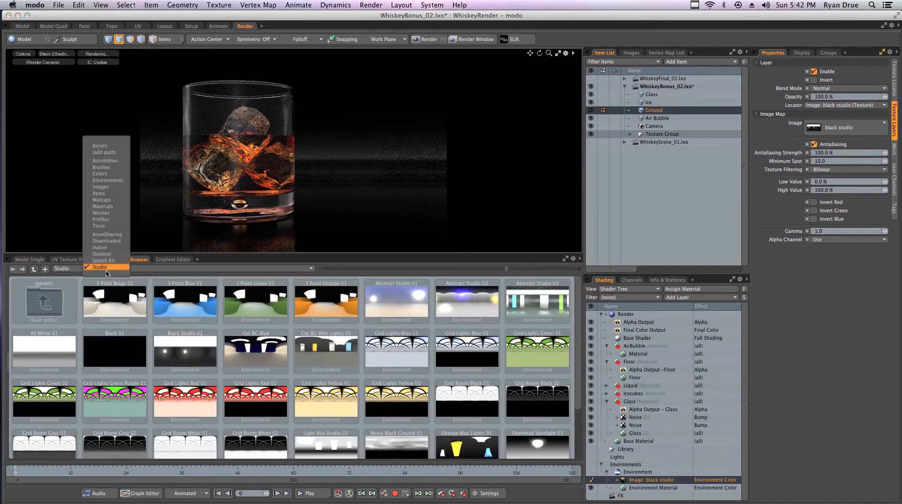
{"action": "left_click", "coordinate": [159, 366]}
{"action": "left_click", "coordinate": [895, 91]}
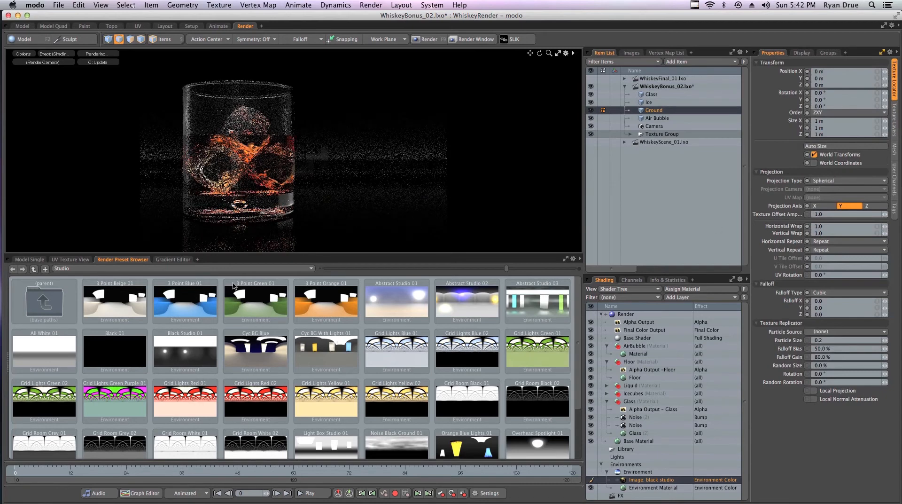
Try the 3 Point Beige 01, Abstract Studio 02 and Studio 01 environment presets in the render one after another, undoing each.
{"action": "left_click", "coordinate": [117, 309]}
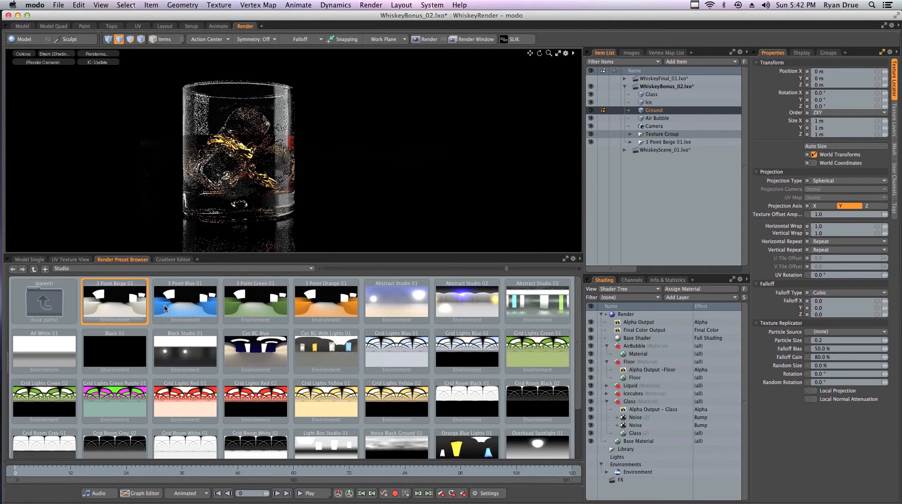
{"action": "key", "text": "super+z"}
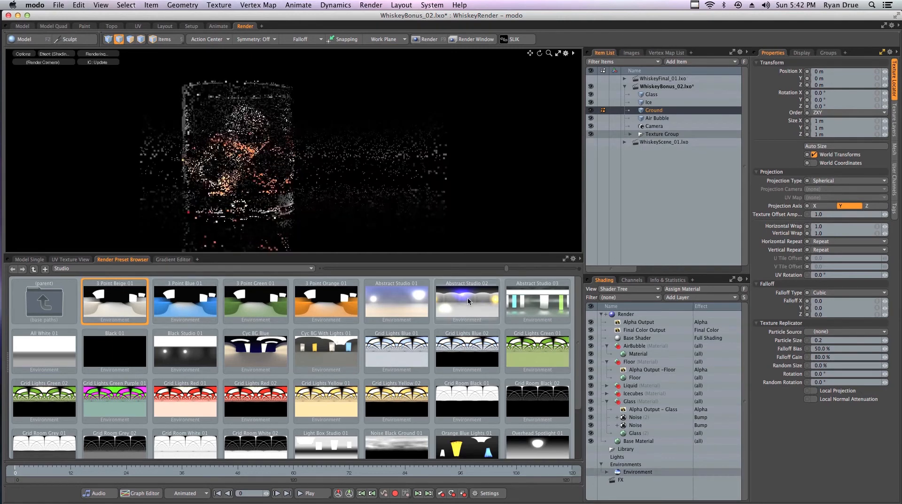
{"action": "double_click", "coordinate": [461, 301]}
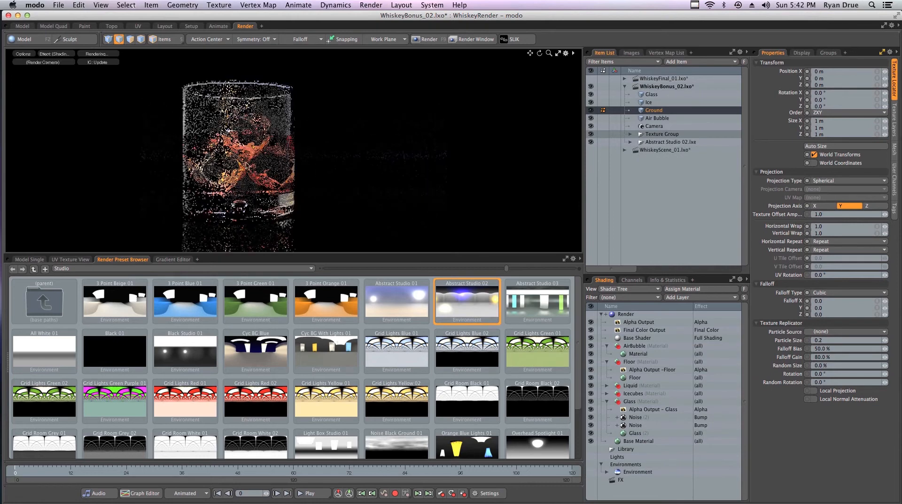
{"action": "key", "text": "super+z"}
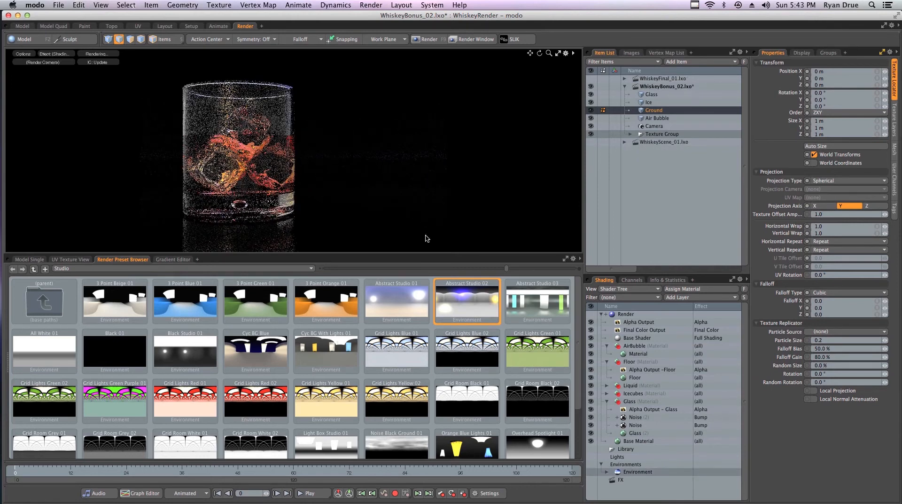
{"action": "scroll", "coordinate": [577, 352], "scroll_direction": "down", "scroll_amount": 3}
{"action": "left_click_drag", "start_coordinate": [577, 352], "coordinate": [578, 364]}
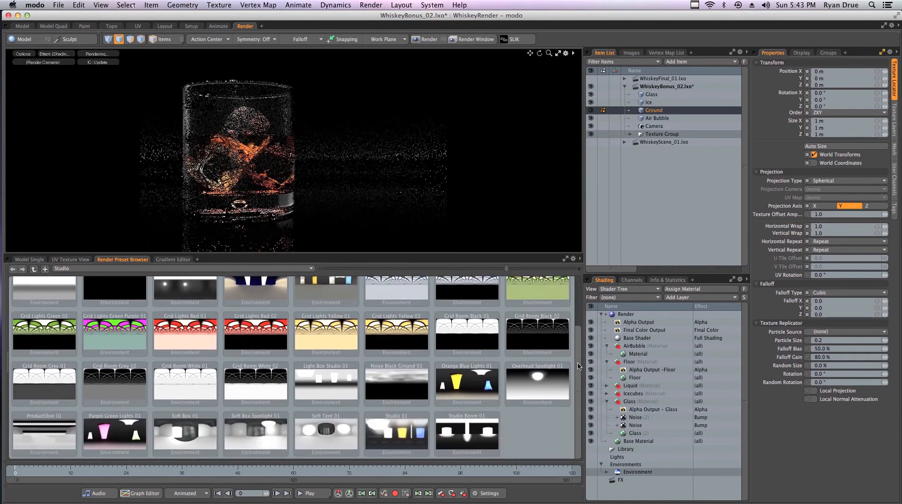
{"action": "double_click", "coordinate": [405, 443]}
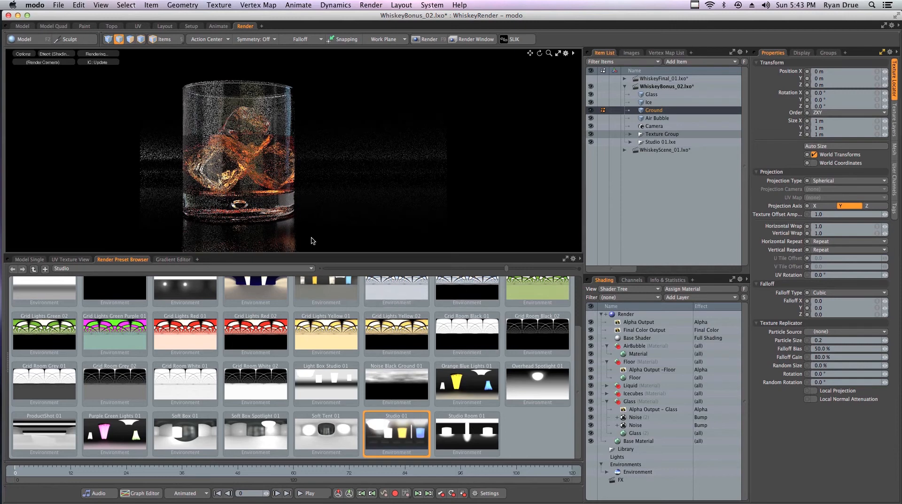
{"action": "key", "text": "ctrl+z"}
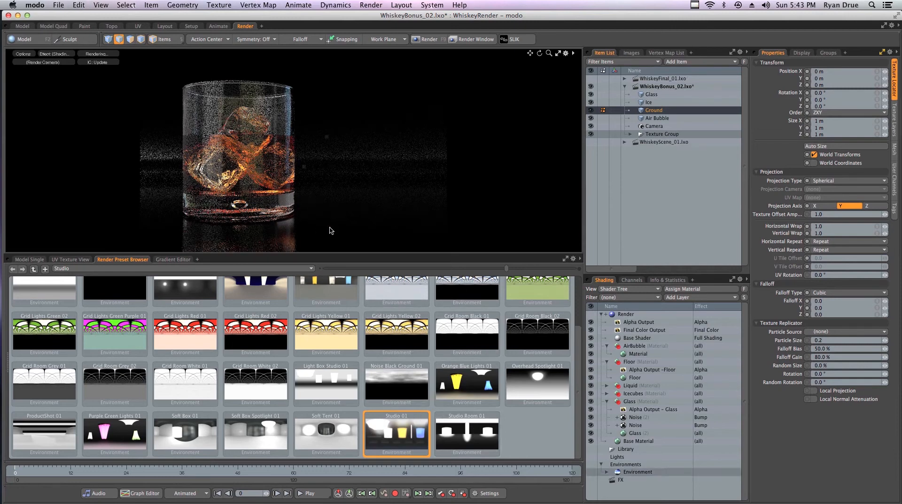
Delete the seven polygons forming the curved backdrop of the Ground mesh in the 3D view, keeping only the flat floor.
{"action": "left_click", "coordinate": [29, 260]}
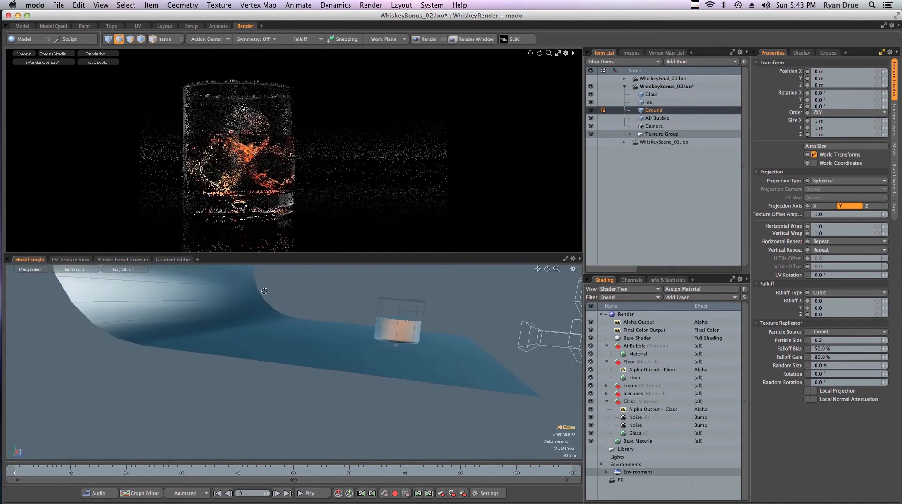
{"action": "left_click_drag", "start_coordinate": [314, 332], "coordinate": [259, 337], "text": "ctrl+alt"}
{"action": "mouse_move", "coordinate": [258, 338]}
{"action": "left_mouse_down", "text": "alt+shift"}
{"action": "mouse_move", "coordinate": [292, 410]}
{"action": "mouse_move", "coordinate": [352, 386]}
{"action": "mouse_move", "coordinate": [253, 411]}
{"action": "mouse_move", "coordinate": [199, 356]}
{"action": "left_mouse_up", "text": "alt+shift"}
{"action": "key", "text": "3"}
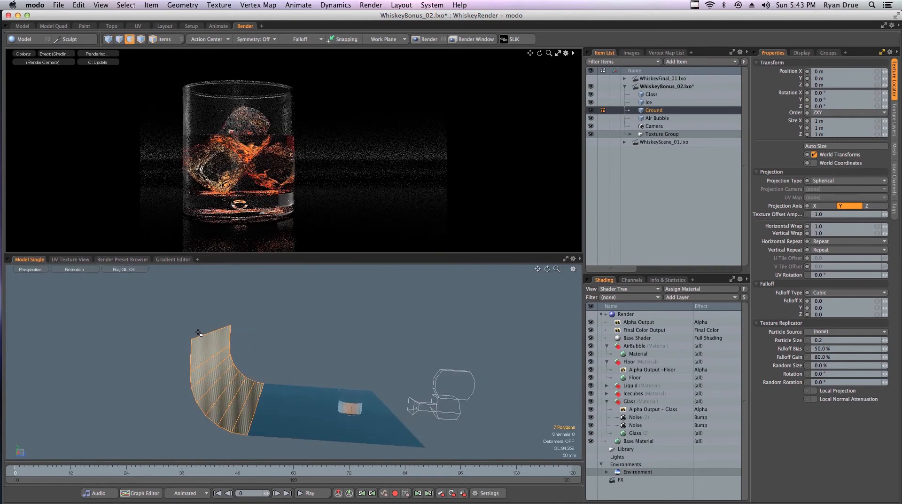
{"action": "key", "text": "Delete"}
Select the flat floor's rear edge and bring up the floating Model tools within the Render layout, clear of the render's centre.
{"action": "key", "text": "2"}
{"action": "left_click", "coordinate": [259, 394]}
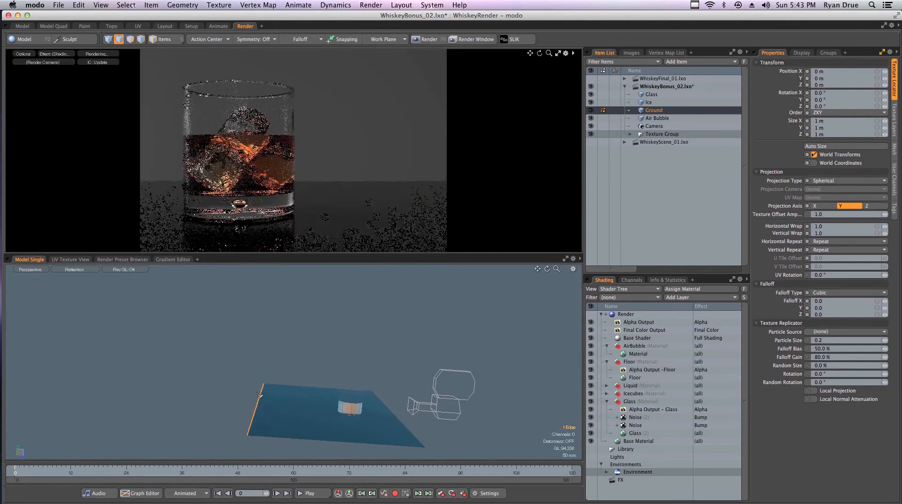
{"action": "left_click", "coordinate": [19, 30]}
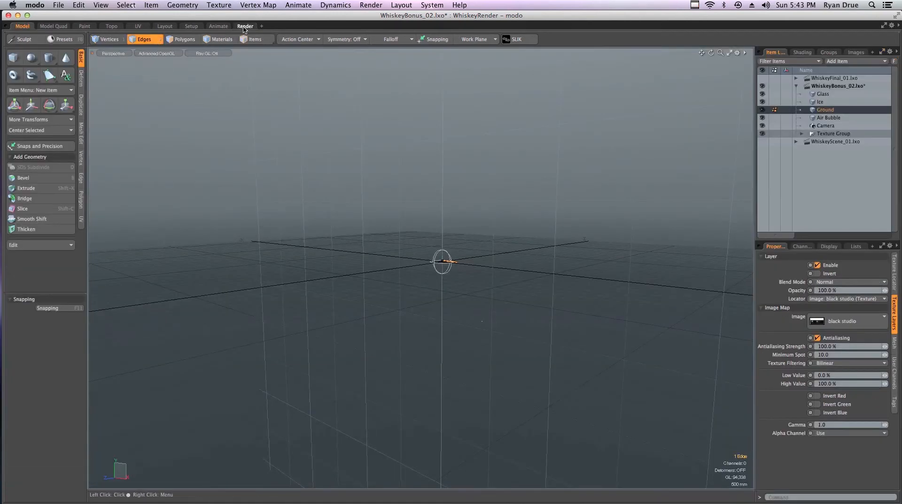
{"action": "left_click", "coordinate": [244, 29]}
{"action": "left_click", "coordinate": [25, 39]}
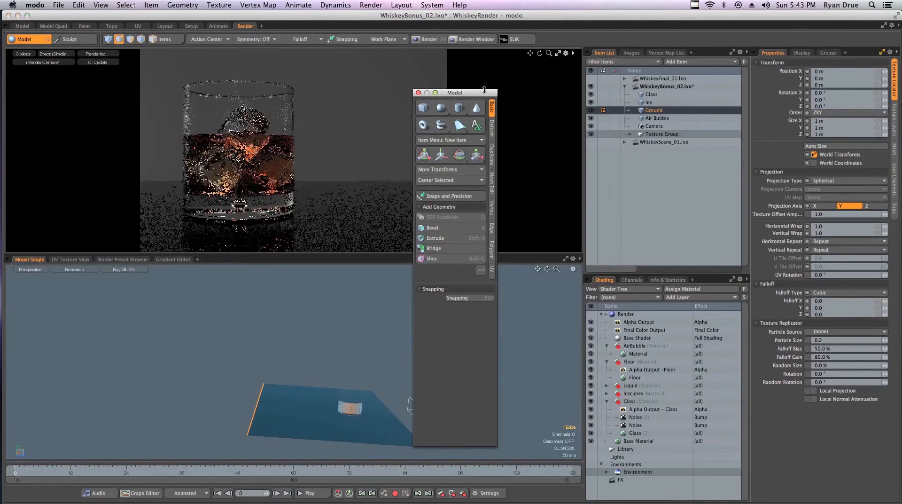
{"action": "left_click_drag", "start_coordinate": [484, 89], "coordinate": [103, 101]}
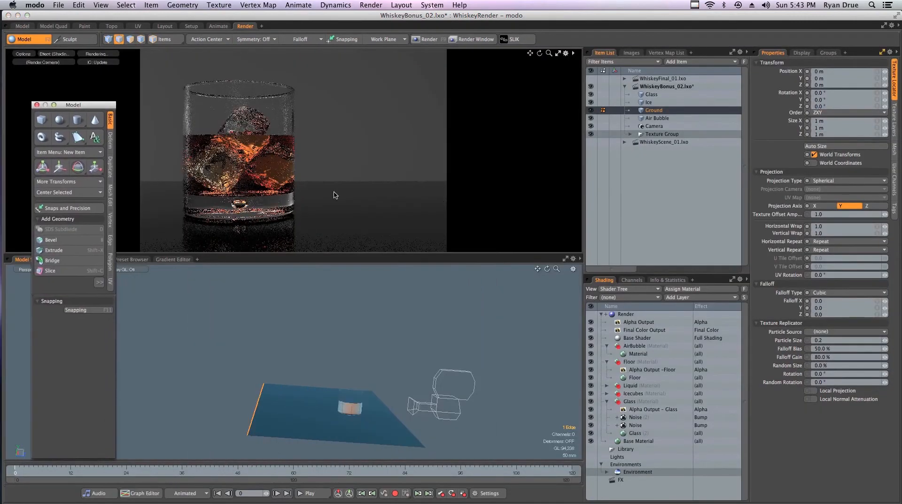
Switch to Preview to examine the horizon line in WhiskeyRef_09.jpg, and return to modo.
{"action": "key", "text": "super+Tab"}
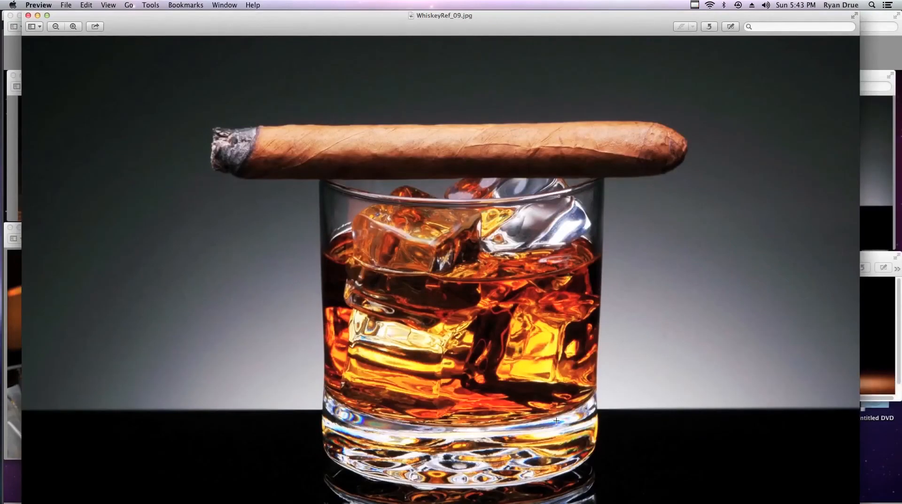
{"action": "key", "text": "super+Tab"}
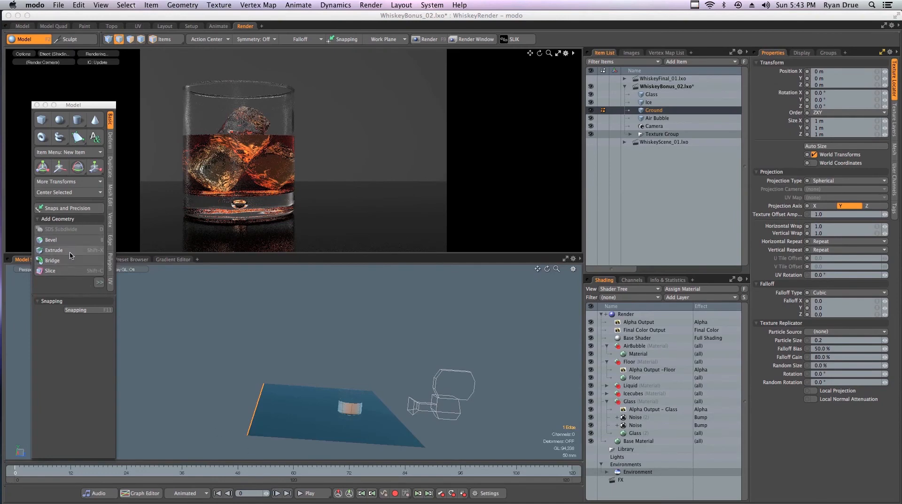
Extend the floor's rear edge straight up by about 194 mm to form a backdrop wall.
{"action": "left_click", "coordinate": [110, 241]}
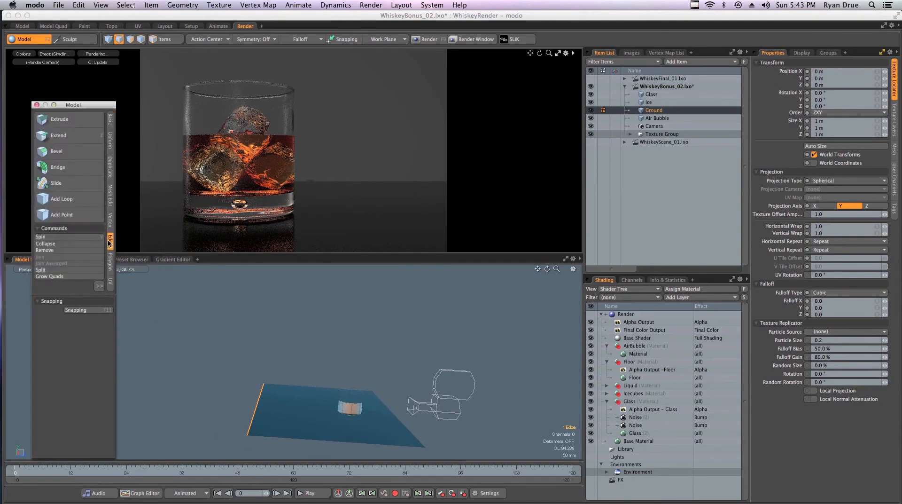
{"action": "left_click", "coordinate": [77, 137]}
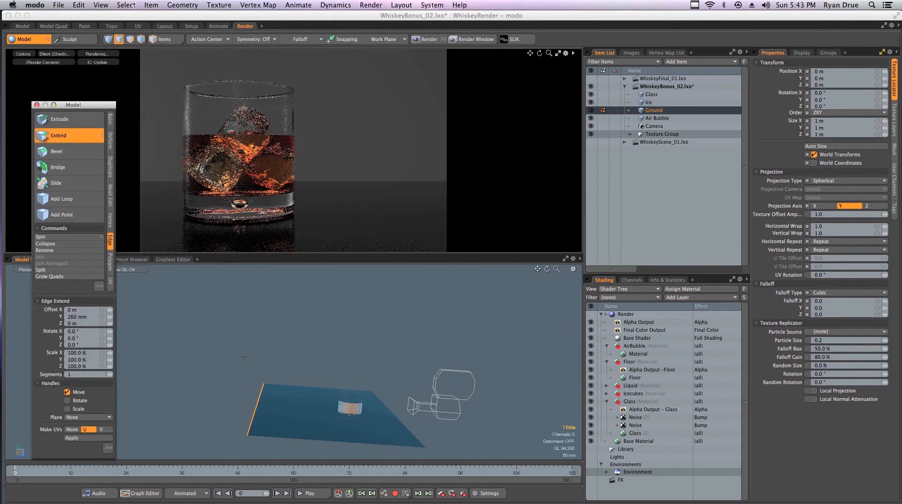
{"action": "left_click_drag", "start_coordinate": [245, 359], "coordinate": [261, 297]}
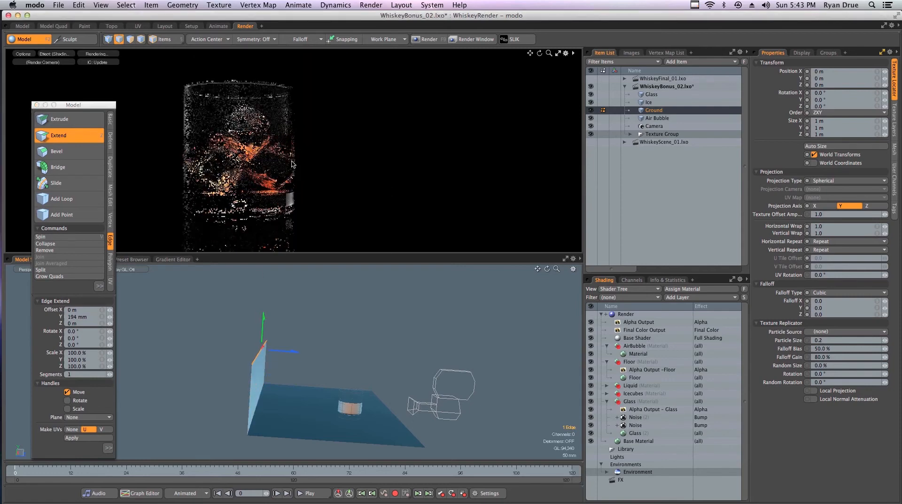
{"action": "key", "text": "space"}
Bevel the corner edge between floor and wall with a 102 mm inset and round level 11, and clear the edge selection.
{"action": "left_click", "coordinate": [262, 399]}
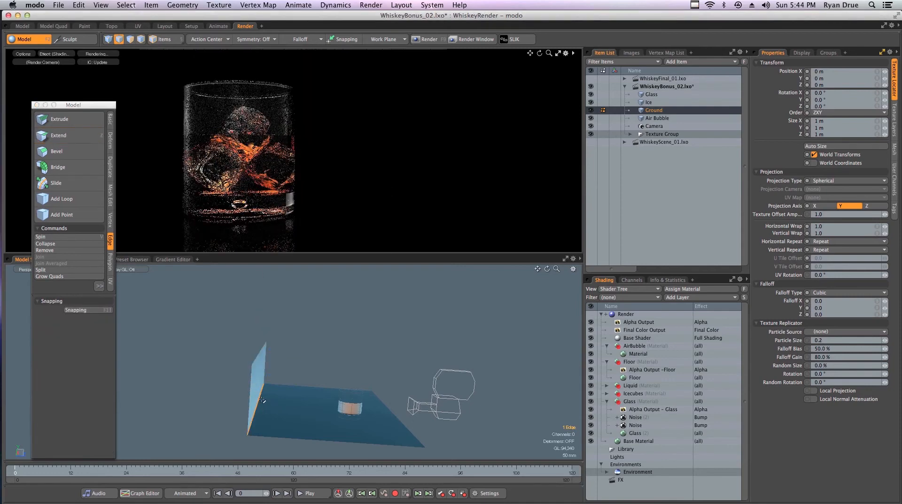
{"action": "key", "text": "b"}
{"action": "left_click_drag", "start_coordinate": [276, 407], "coordinate": [301, 407]}
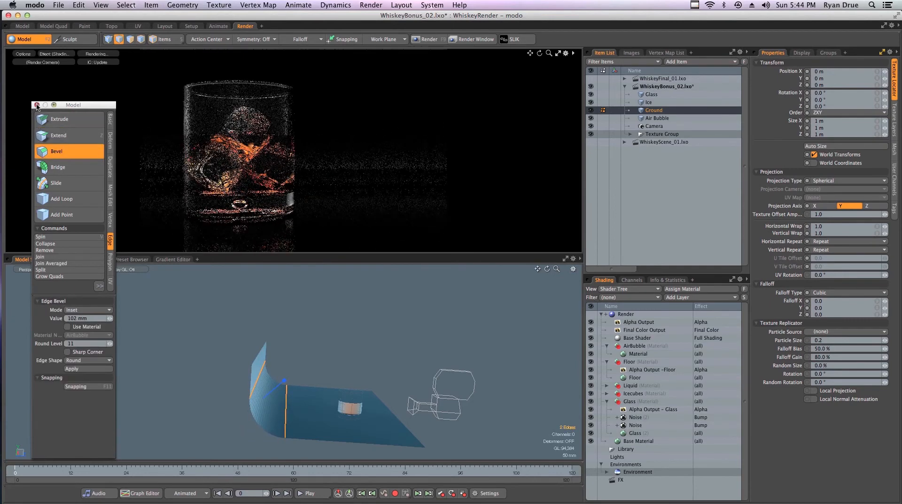
{"action": "key", "text": "F2"}
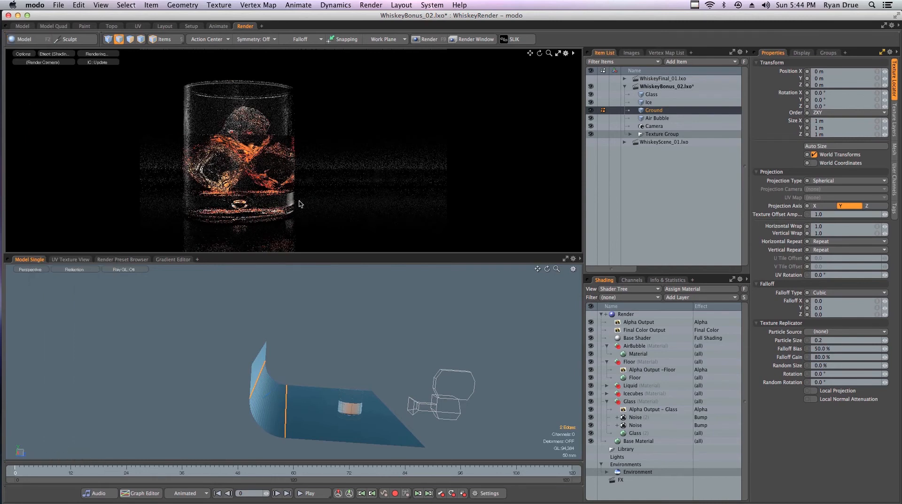
{"action": "left_click_drag", "start_coordinate": [381, 329], "coordinate": [324, 372], "text": "alt"}
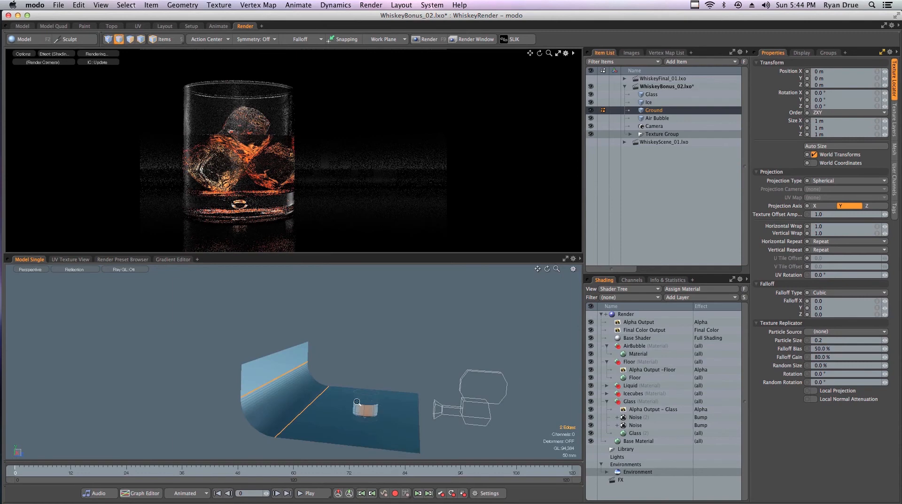
{"action": "left_click_drag", "start_coordinate": [357, 402], "coordinate": [308, 348], "text": "ctrl+alt"}
{"action": "key", "text": "3"}
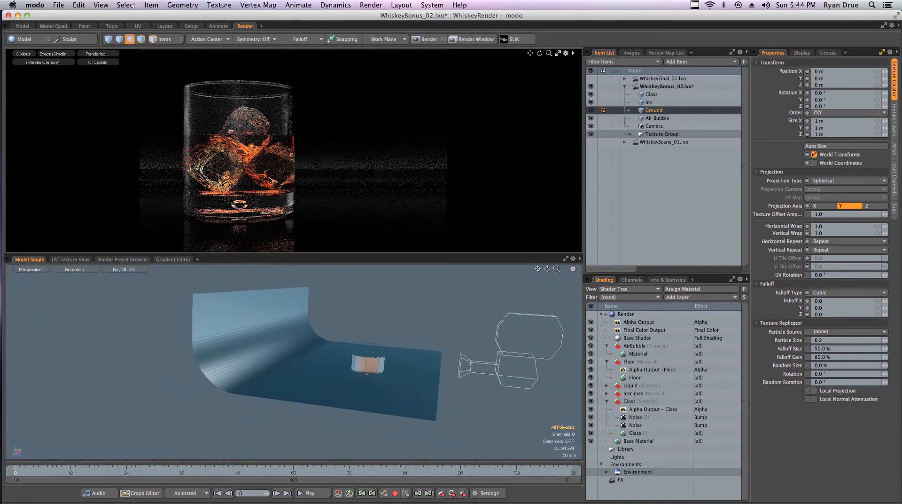
Try raised camera angles looking down into the glass in the render preview, and undo the camera moves.
{"action": "left_click_drag", "start_coordinate": [243, 136], "coordinate": [242, 185], "text": "alt"}
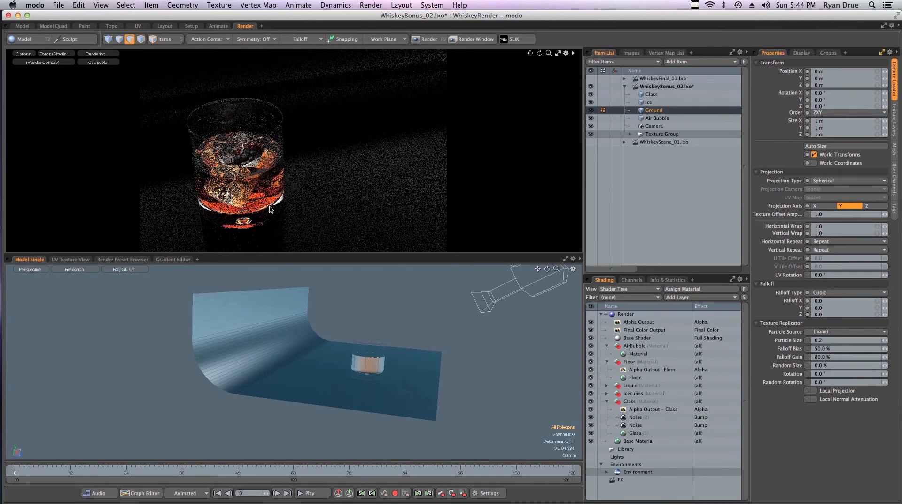
{"action": "left_click_drag", "start_coordinate": [241, 152], "coordinate": [267, 160], "text": "alt"}
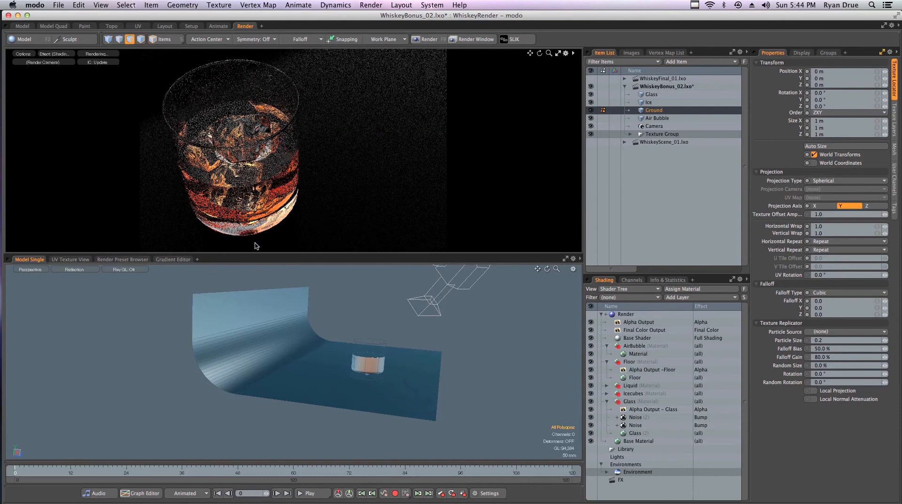
{"action": "key", "text": "super+z"}
{"action": "key", "text": "super+z"}
{"action": "key", "text": "super+z"}
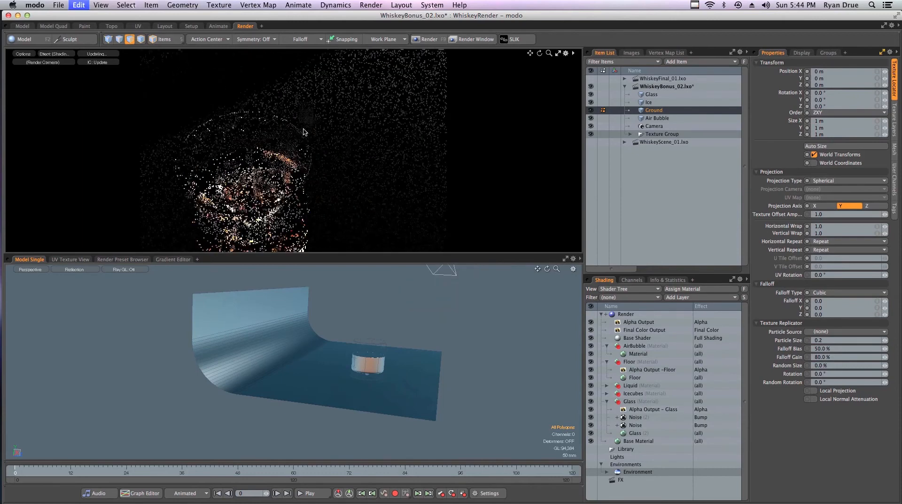
{"action": "key", "text": "super+z"}
{"action": "key", "text": "super+z"}
{"action": "key", "text": "super+z"}
{"action": "key", "text": "super+z"}
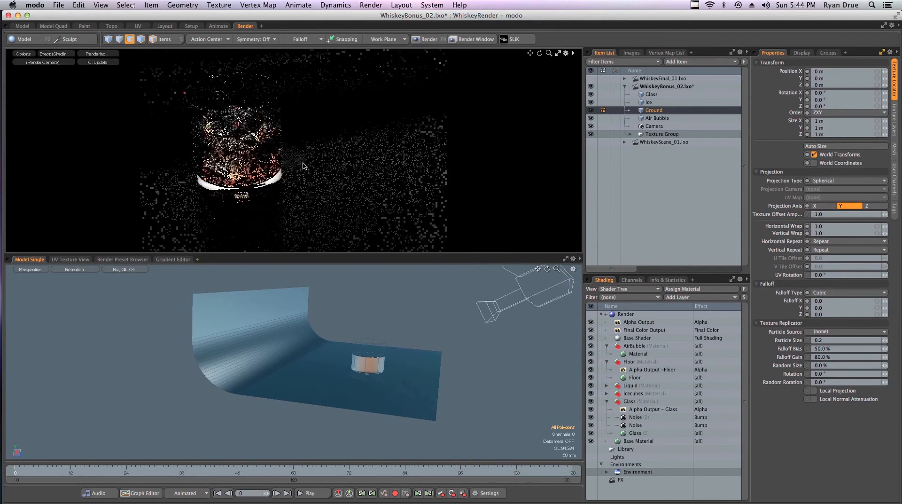
{"action": "key", "text": "super+z"}
{"action": "key", "text": "super+z"}
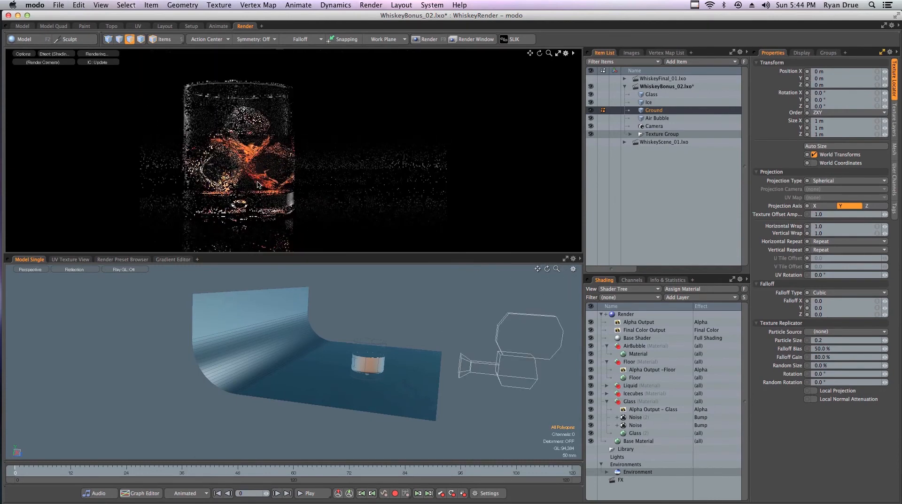
Select the Floor material from the render preview and set its reflection color to white (1.0, 1.0, 1.0).
{"action": "left_click", "coordinate": [395, 230]}
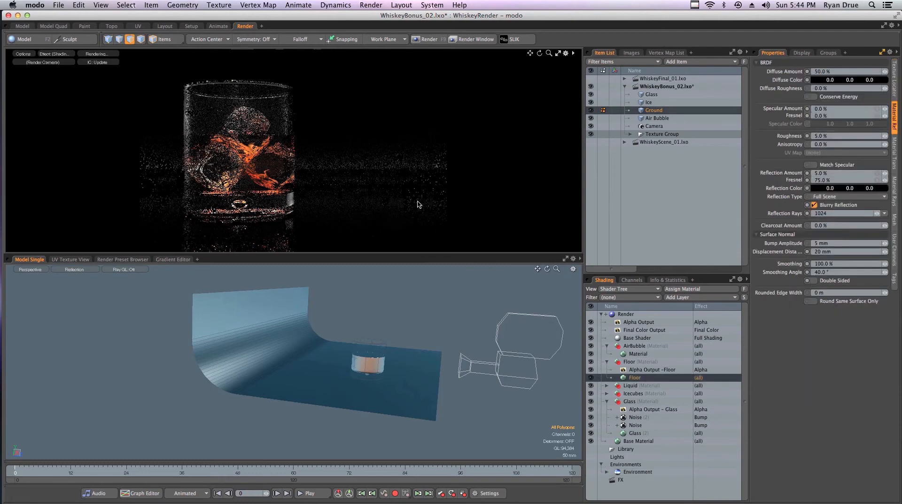
{"action": "left_click_drag", "start_coordinate": [837, 187], "coordinate": [849, 187], "text": "ctrl"}
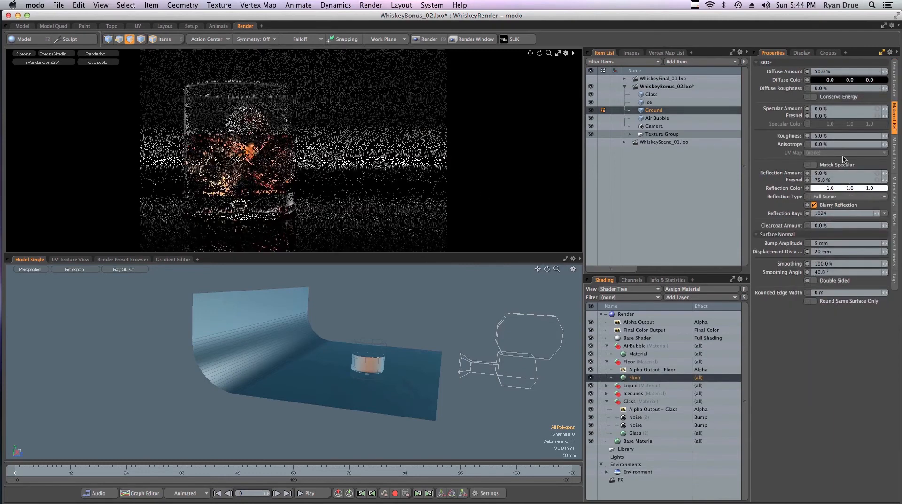
Try a white diffuse color and a 10% reflection Fresnel on the Floor material, and undo both changes.
{"action": "left_click_drag", "start_coordinate": [837, 79], "coordinate": [849, 79], "text": "ctrl"}
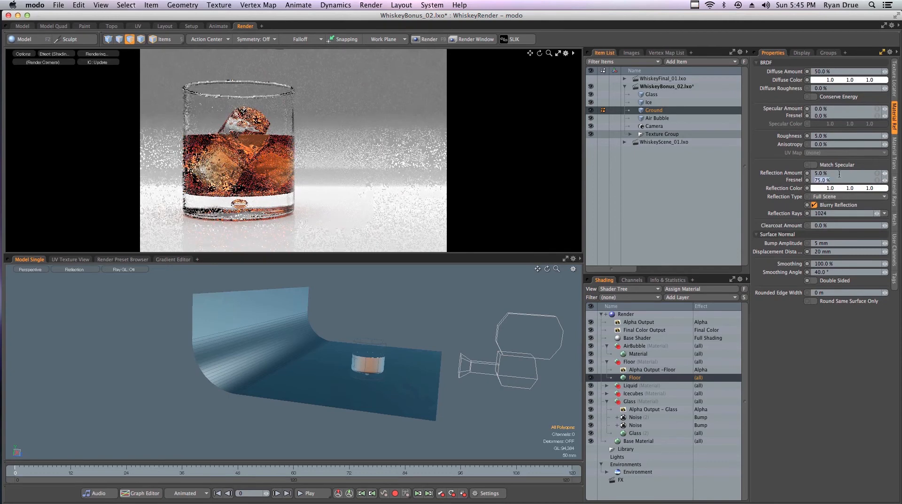
{"action": "type", "text": "10"}
{"action": "key", "text": "Return"}
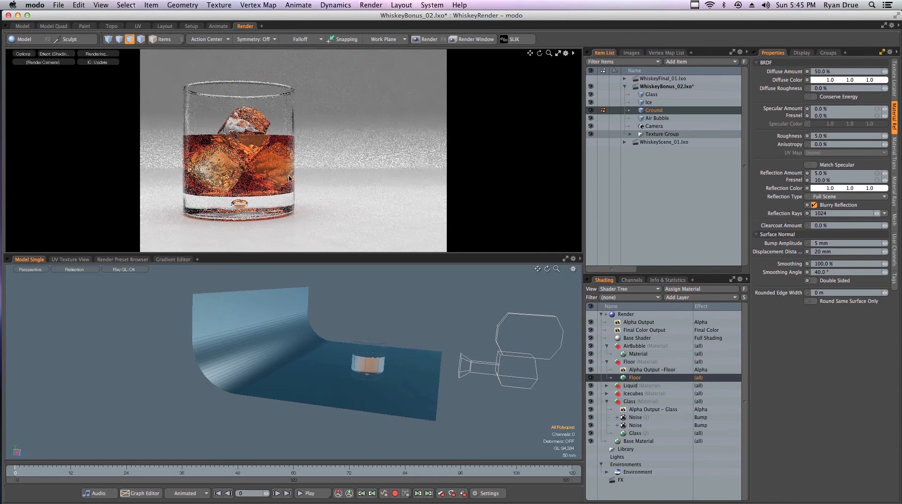
{"action": "key", "text": "super+z"}
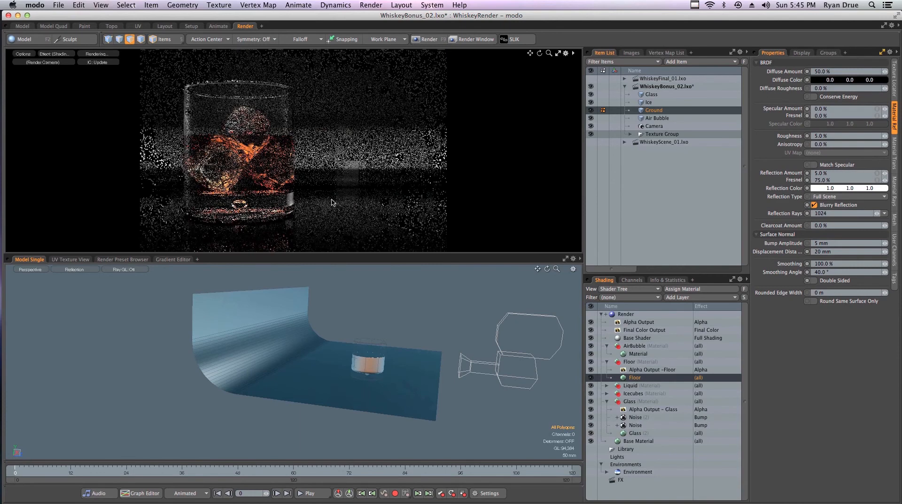
Try blue and orange-red reflection colors on the Floor material, and set its reflection color to black (0.0, 0.0, 0.0).
{"action": "left_click", "coordinate": [833, 187]}
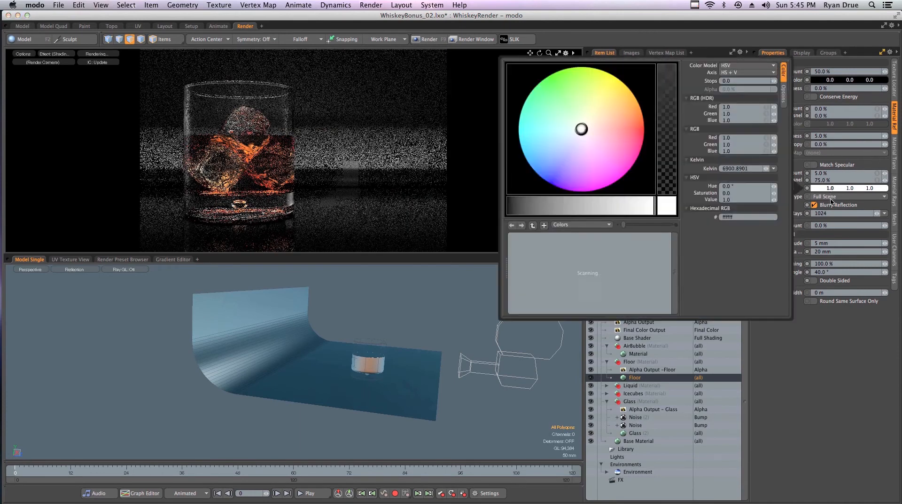
{"action": "left_click", "coordinate": [549, 175]}
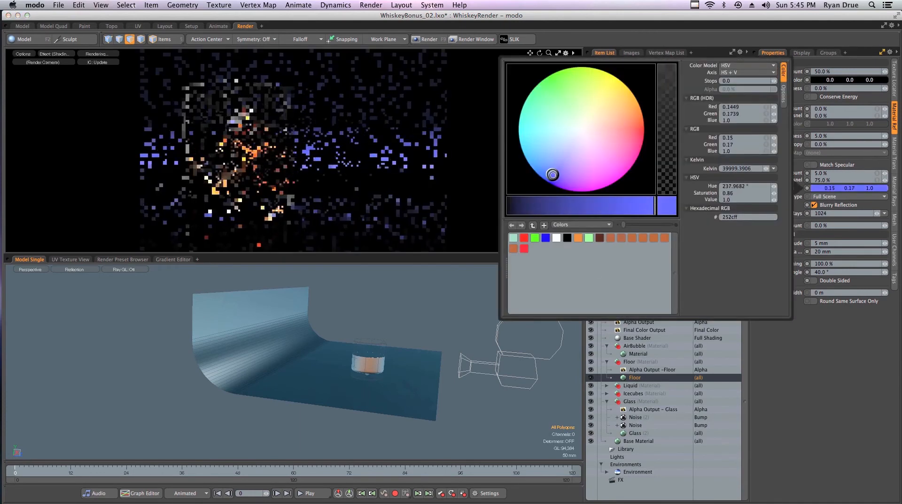
{"action": "mouse_move", "coordinate": [550, 175]}
{"action": "left_mouse_down"}
{"action": "mouse_move", "coordinate": [632, 147]}
{"action": "mouse_move", "coordinate": [560, 163]}
{"action": "mouse_move", "coordinate": [626, 115]}
{"action": "mouse_move", "coordinate": [636, 127]}
{"action": "mouse_move", "coordinate": [537, 143]}
{"action": "mouse_move", "coordinate": [526, 157]}
{"action": "mouse_move", "coordinate": [538, 157]}
{"action": "left_mouse_up"}
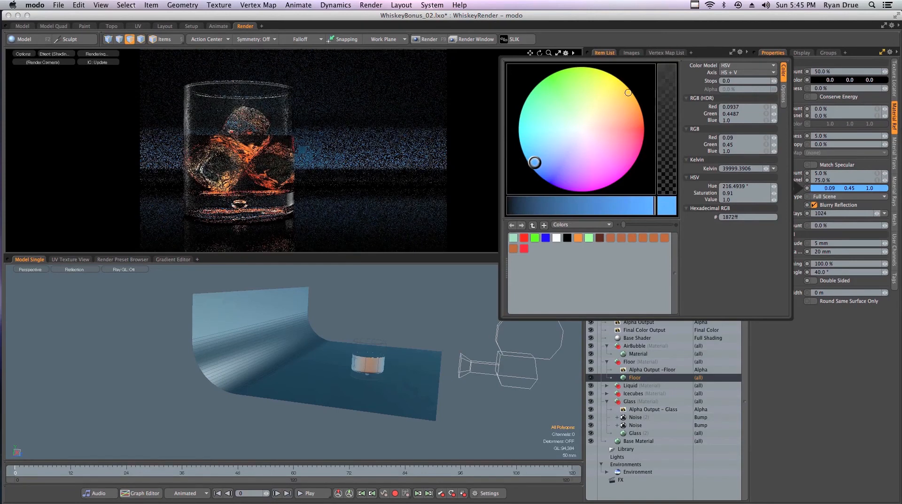
{"action": "mouse_move", "coordinate": [628, 93]}
{"action": "left_mouse_down"}
{"action": "mouse_move", "coordinate": [631, 117]}
{"action": "mouse_move", "coordinate": [640, 119]}
{"action": "left_mouse_up"}
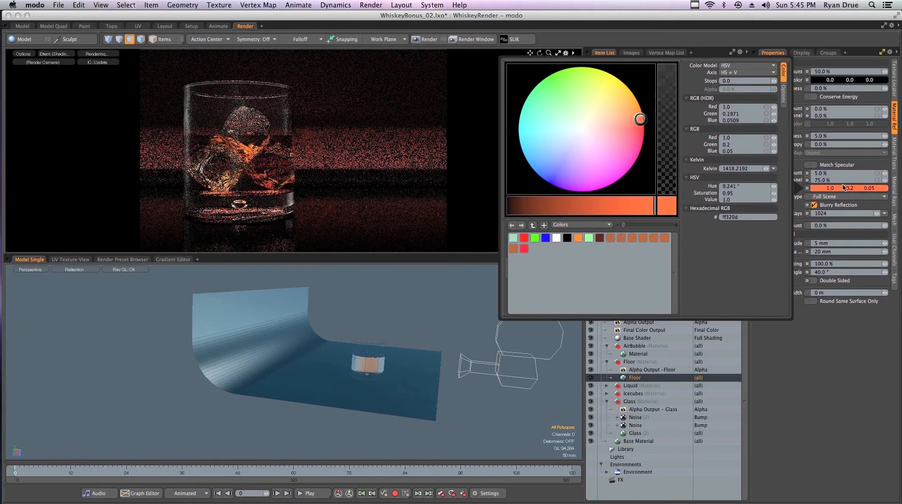
{"action": "left_click_drag", "start_coordinate": [552, 205], "coordinate": [392, 235]}
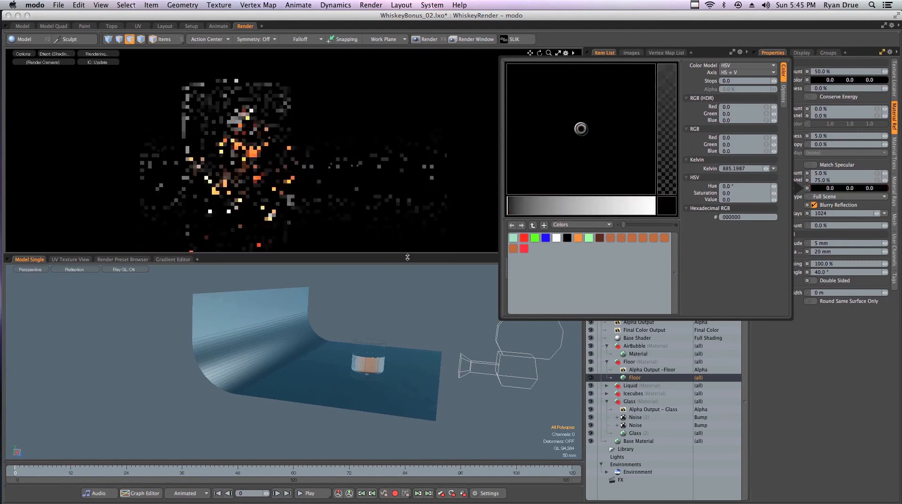
{"action": "left_click", "coordinate": [362, 314]}
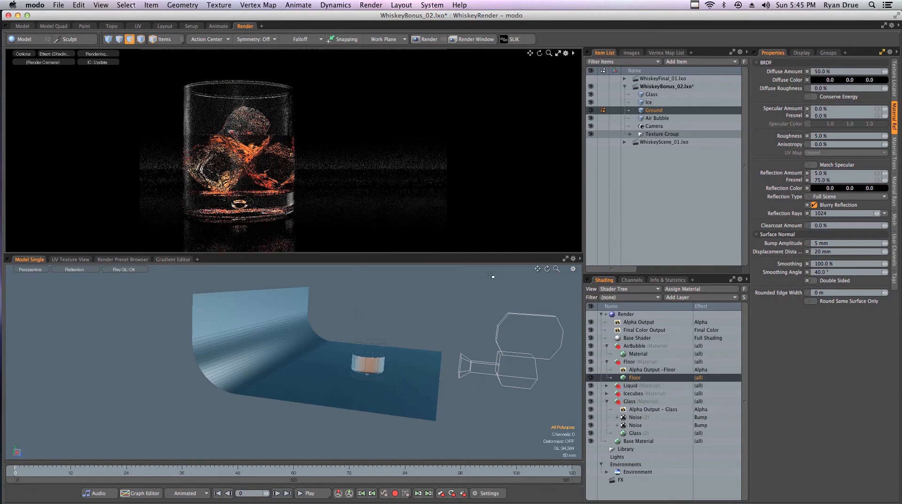
Try a camera angle swung around the glass toward the side edge of the backdrop in the render preview, and undo the camera move.
{"action": "left_click_drag", "start_coordinate": [398, 355], "coordinate": [301, 192], "text": "alt"}
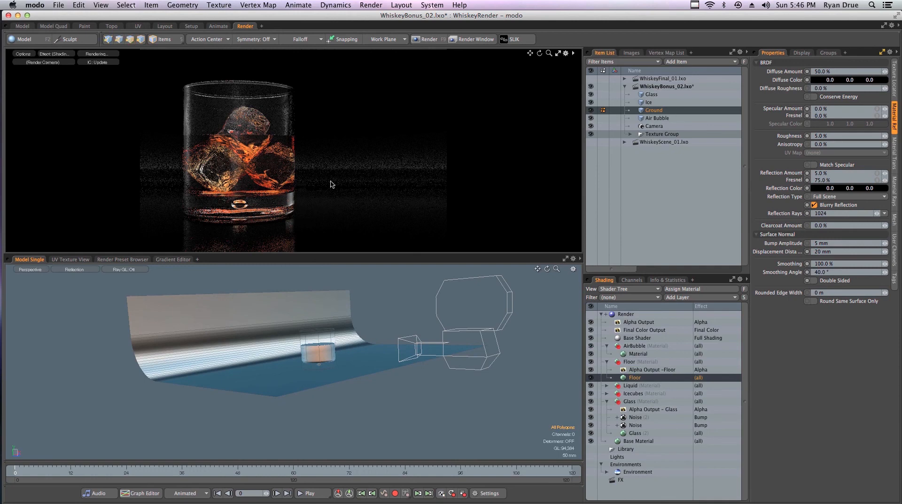
{"action": "left_click_drag", "start_coordinate": [432, 166], "coordinate": [313, 158], "text": "alt"}
{"action": "left_click_drag", "start_coordinate": [328, 155], "coordinate": [385, 177], "text": "alt"}
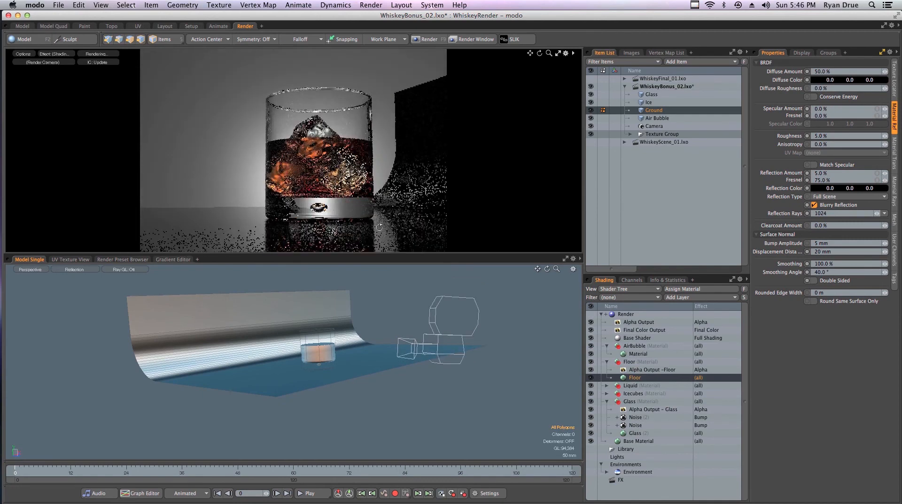
{"action": "key", "text": "super+z"}
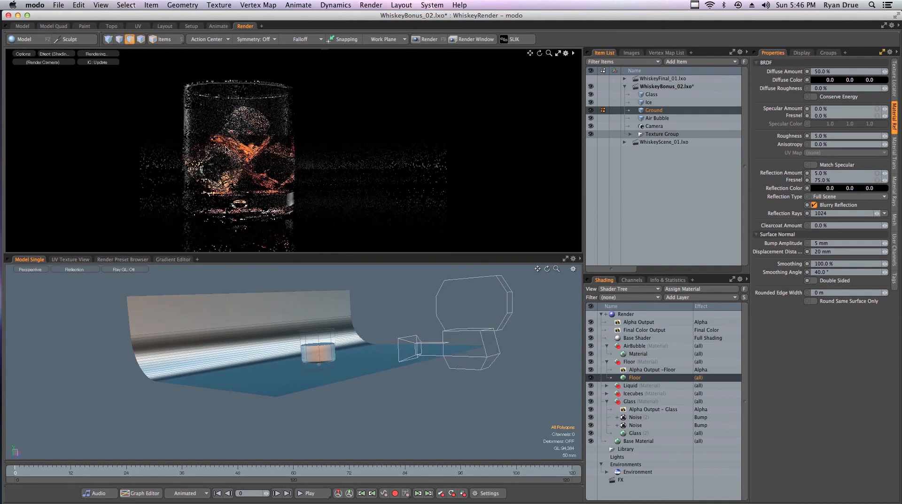